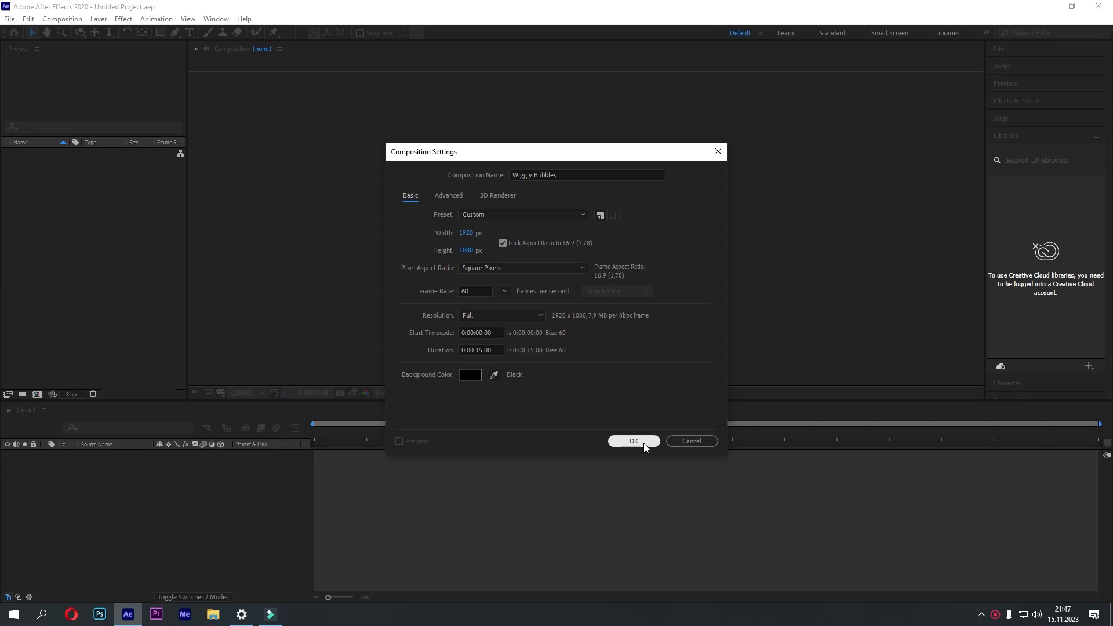
Create a full-frame white solid (FFFFFF) as the composition's background
right_click(238, 472)
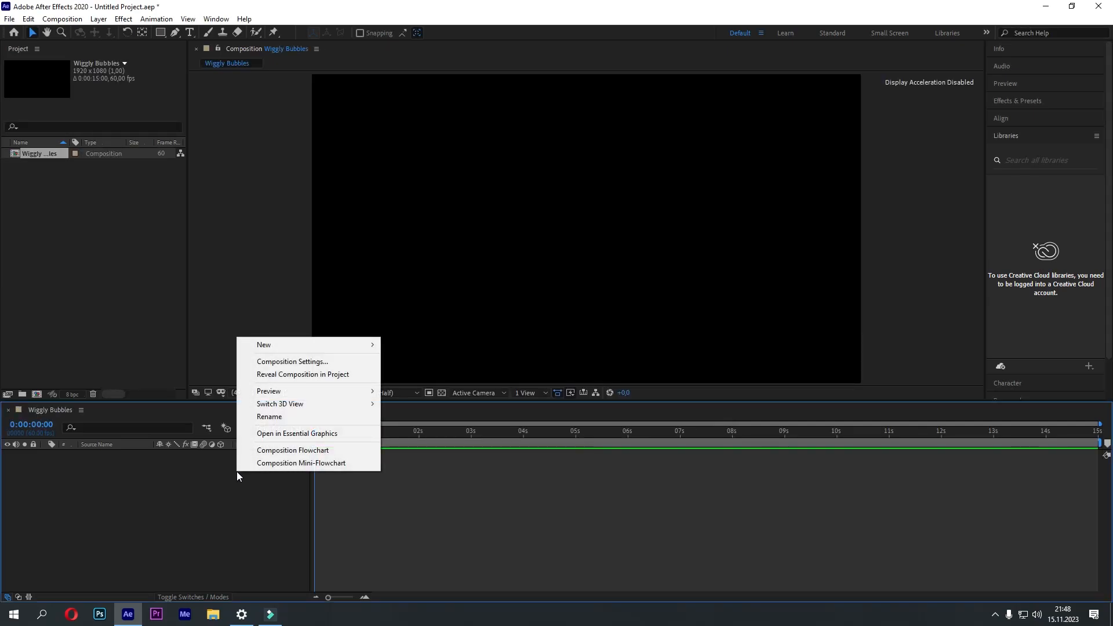
mouse_move(280, 345)
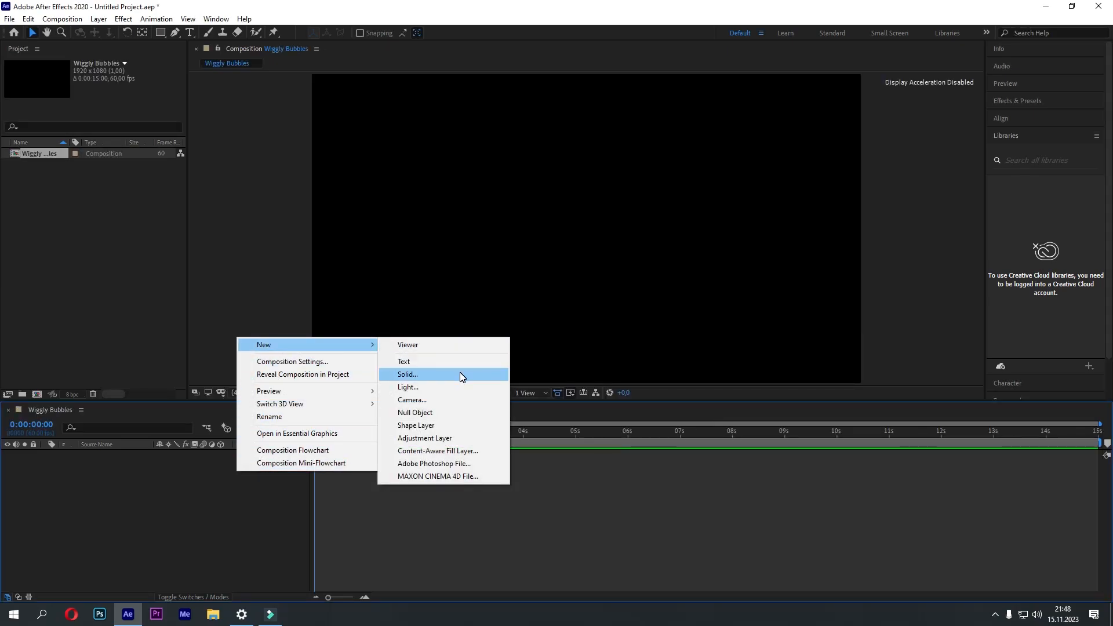
click(458, 376)
click(555, 378)
drag(556, 376, 380, 174)
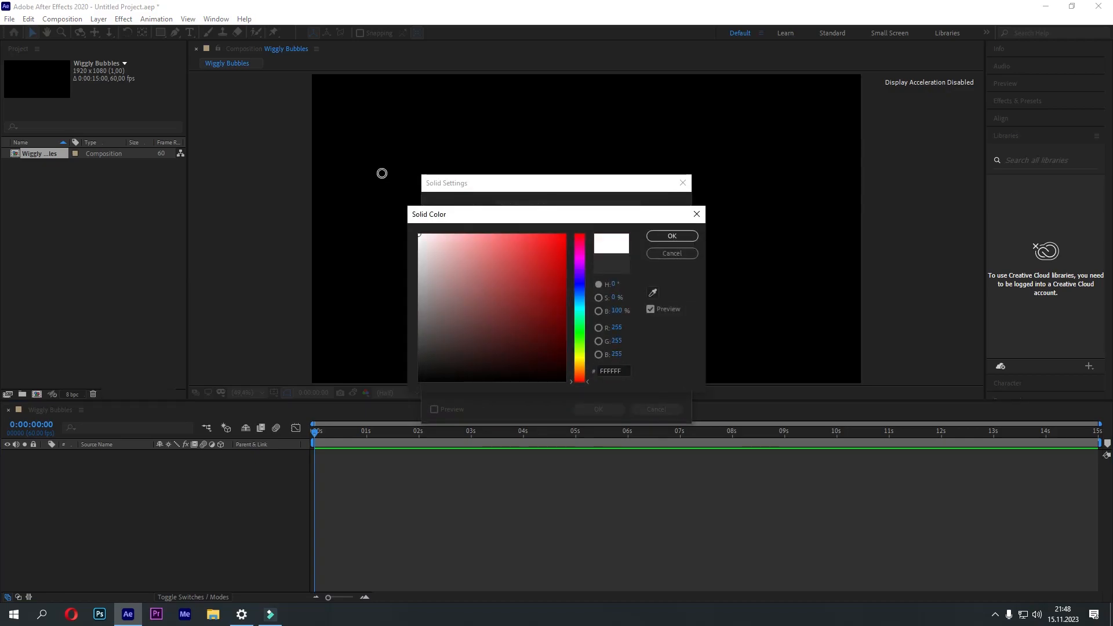
click(669, 236)
click(612, 407)
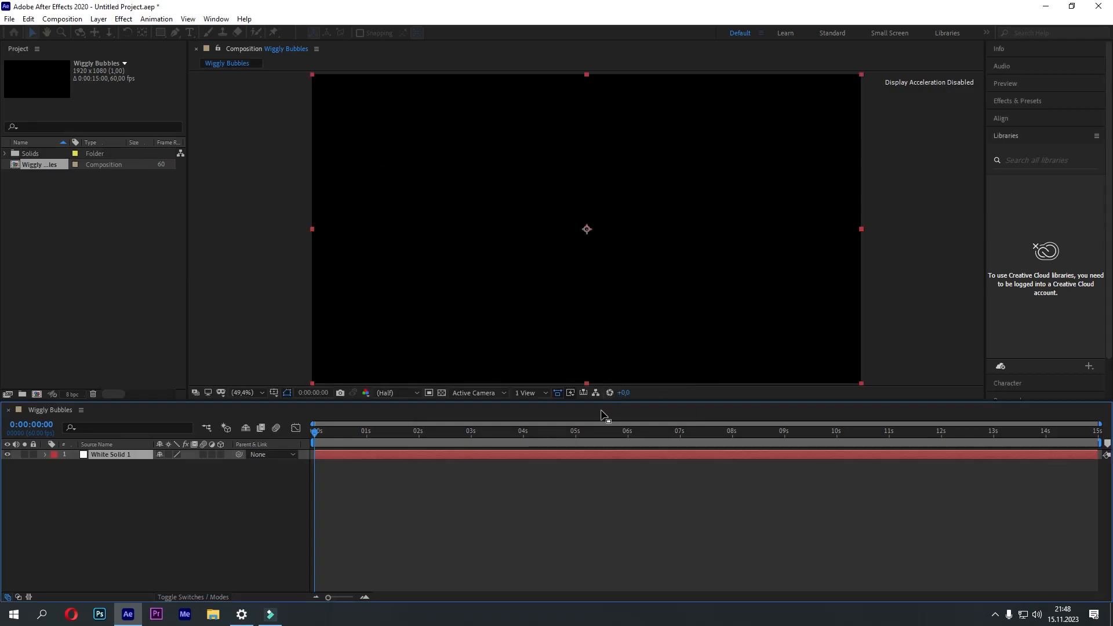
click(173, 510)
Import the glass PNG from the Cartoon Glass folder and place it above the white solid in the composition
click(214, 615)
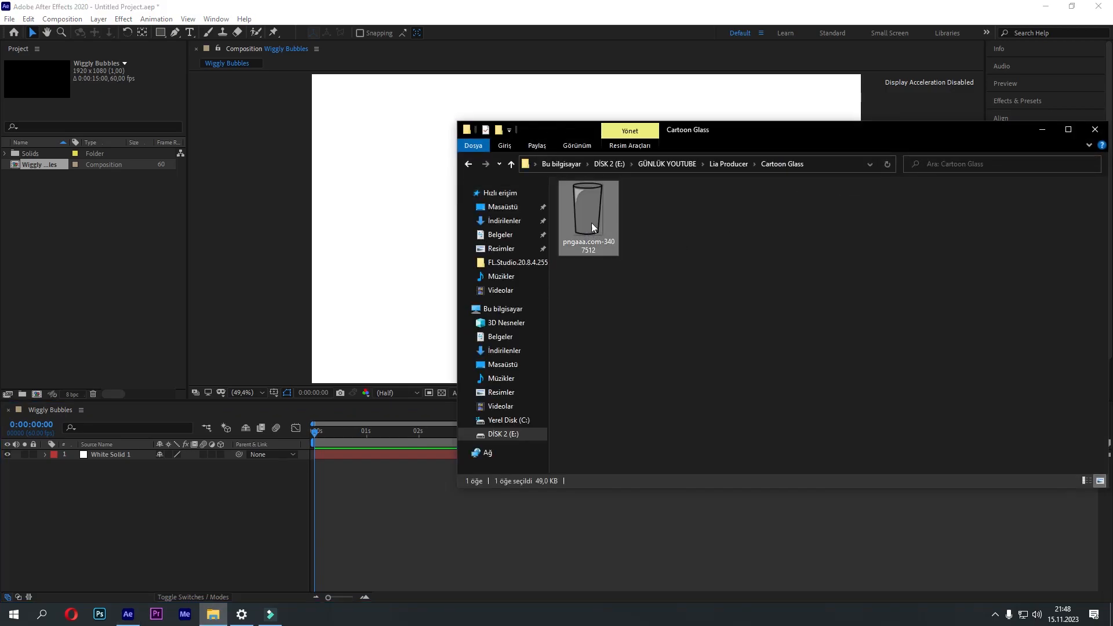
drag(591, 223, 102, 254)
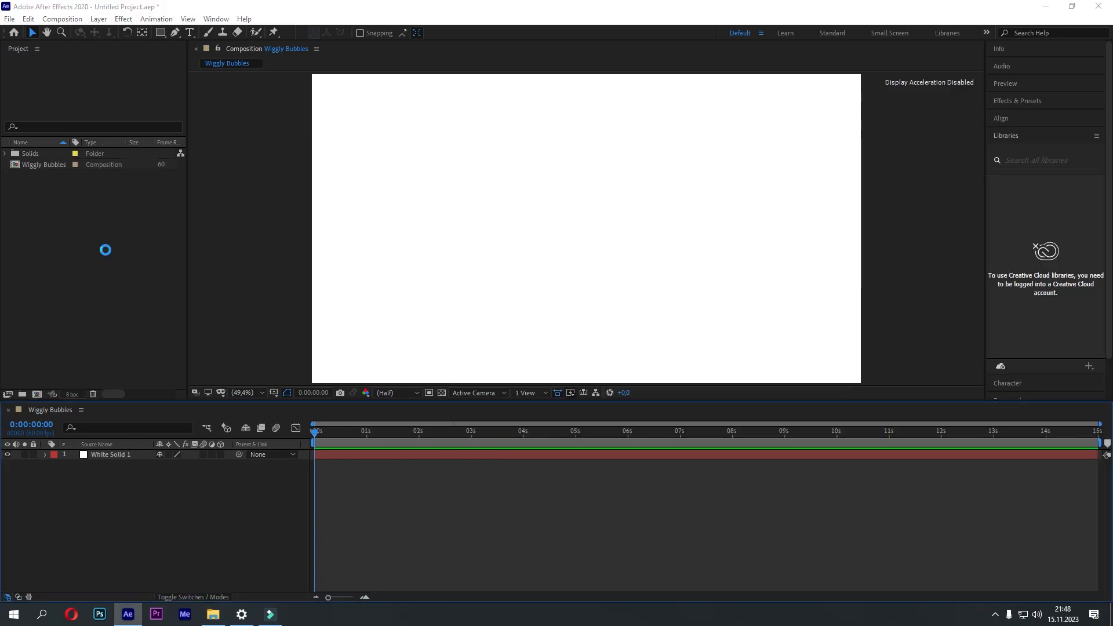
drag(43, 153, 111, 450)
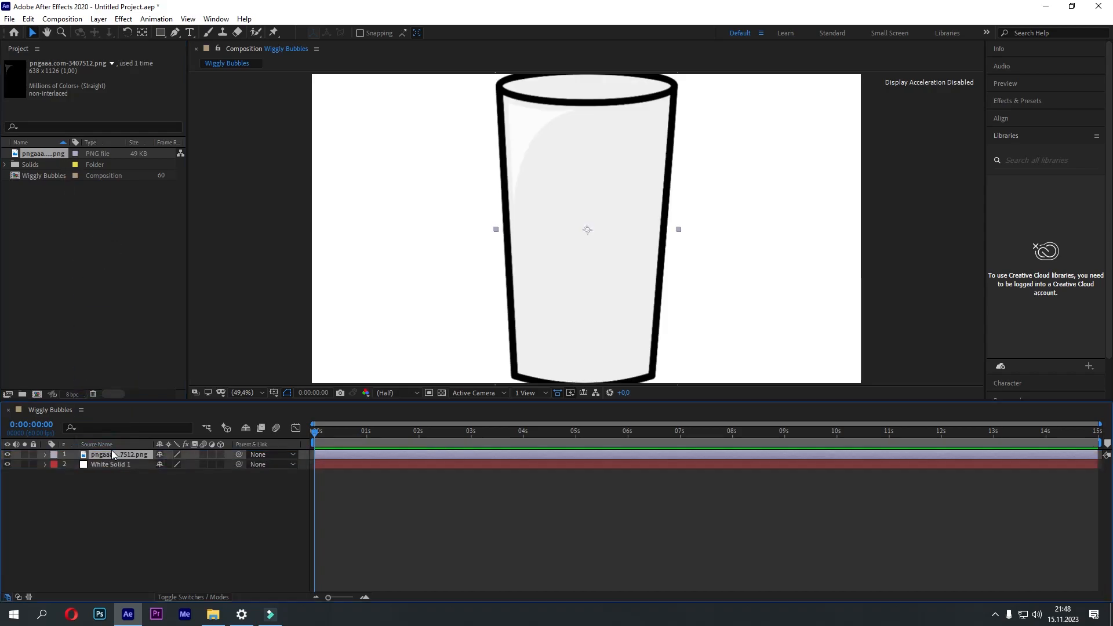
Scale the glass layer down to 67% and set its position to 960, 593
click(43, 456)
click(55, 465)
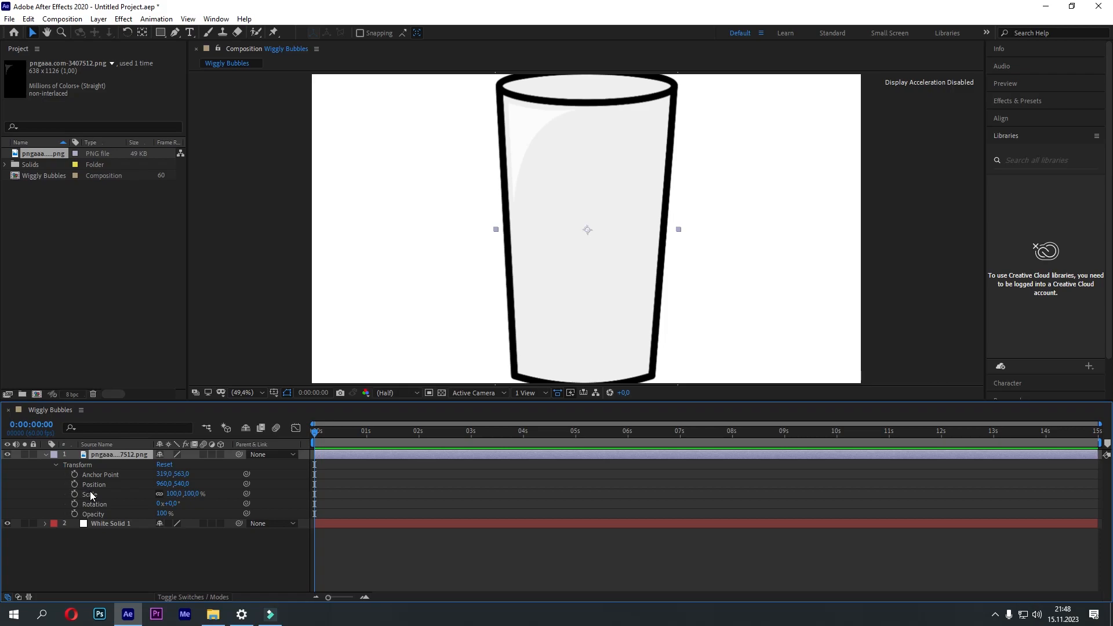
click(91, 495)
drag(174, 494, 218, 472)
click(200, 475)
click(137, 453)
key(s)
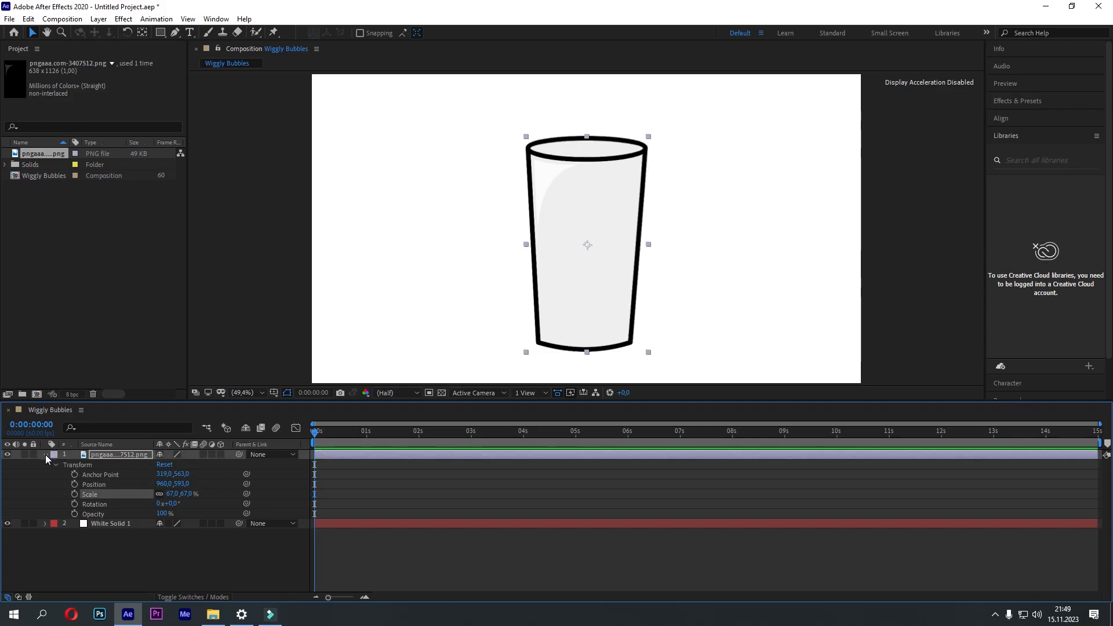
click(45, 454)
Add a 1920 x 1080 orange solid and place it between the glass and the white background
click(1021, 102)
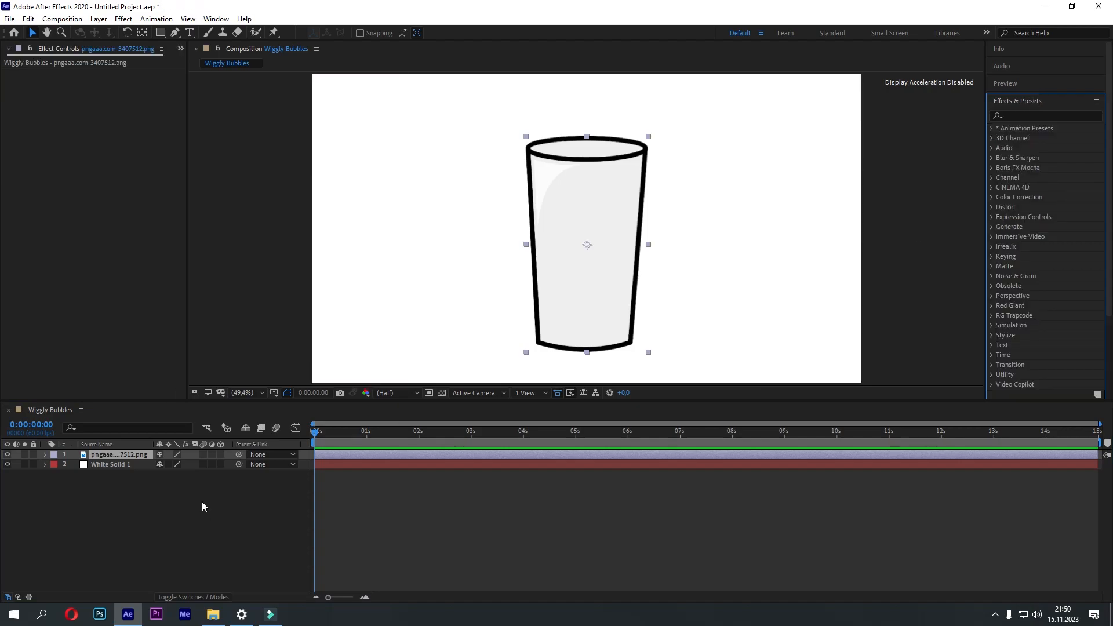
right_click(182, 500)
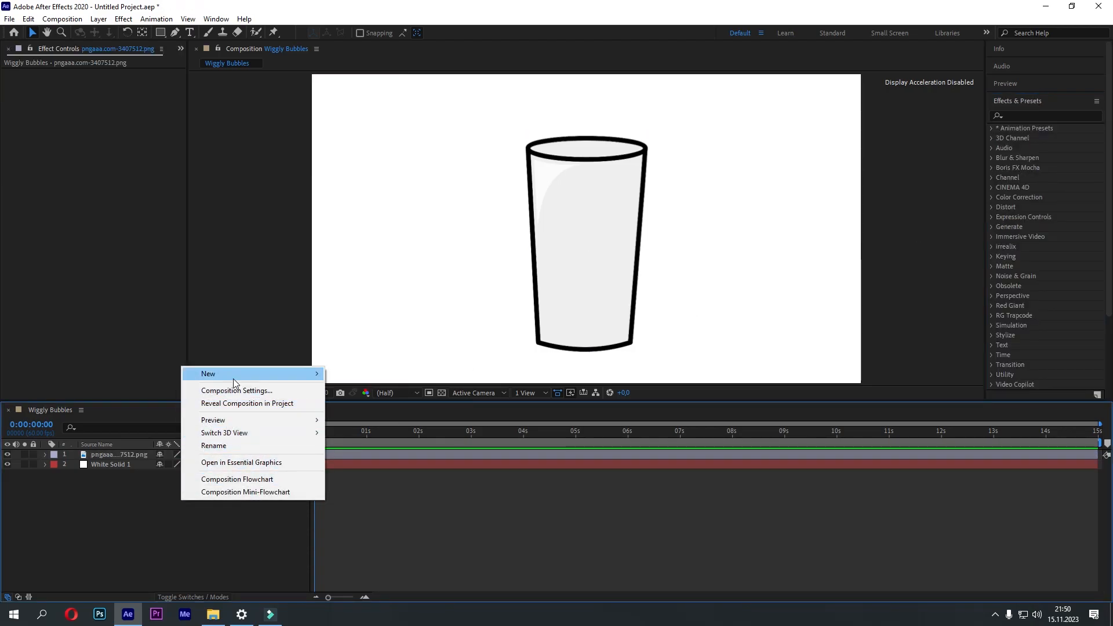
mouse_move(241, 377)
click(374, 404)
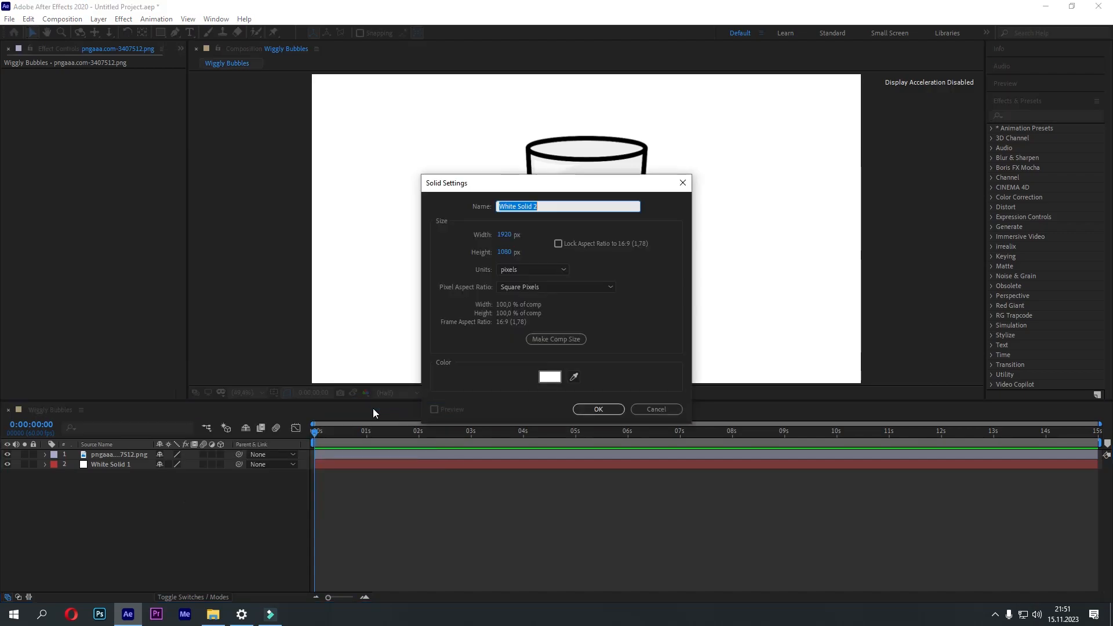
click(544, 378)
click(557, 292)
drag(580, 353, 581, 367)
drag(557, 290, 582, 221)
click(653, 235)
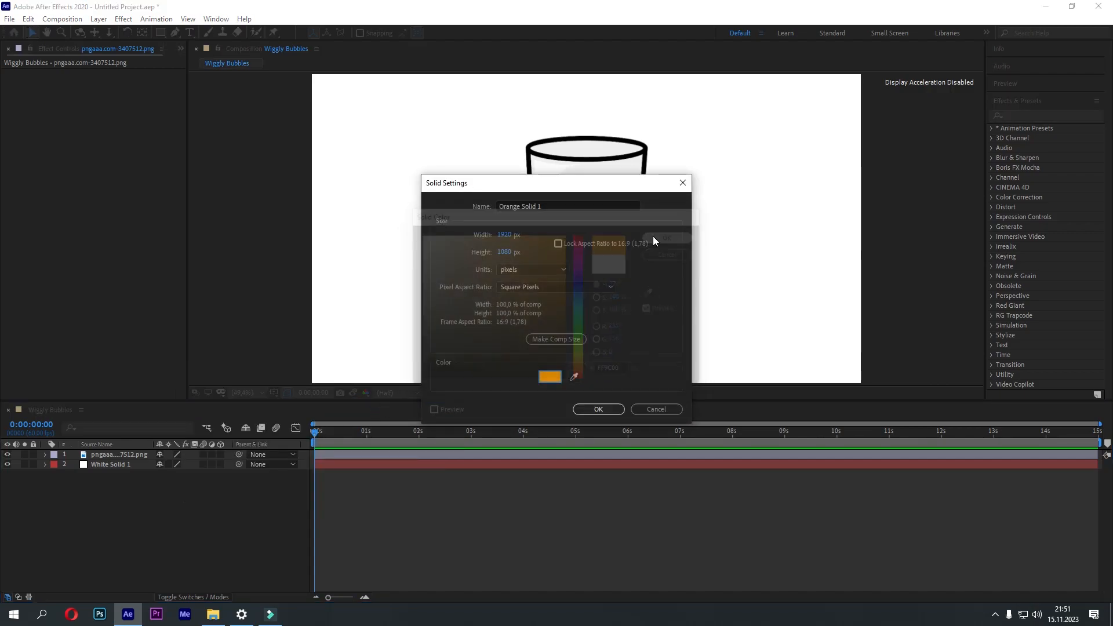
click(599, 409)
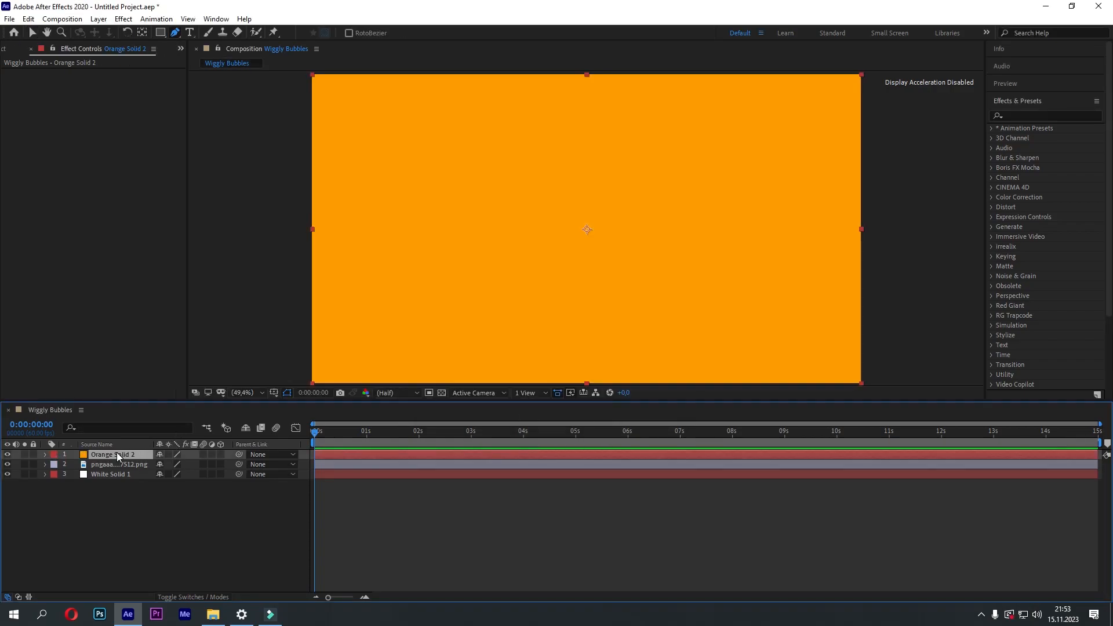
mouse_move(117, 453)
mouse_down()
mouse_move(122, 472)
mouse_move(114, 465)
mouse_up()
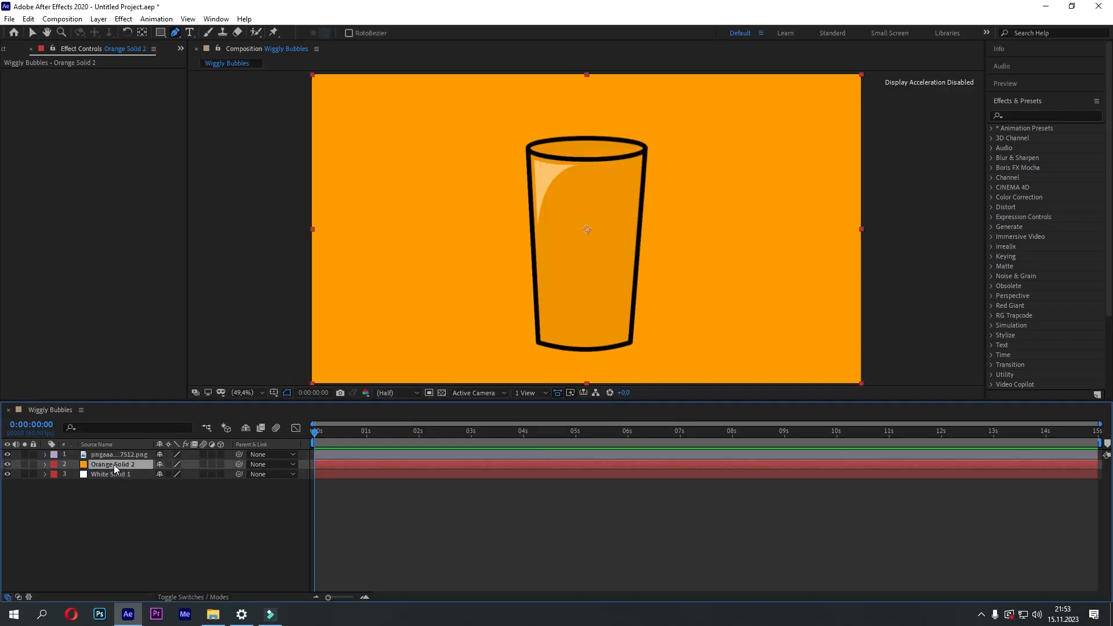
Draw a closed Pen tool mask on the orange solid, following the lower glass outline so the liquid fills roughly its bottom third
click(243, 393)
click(269, 295)
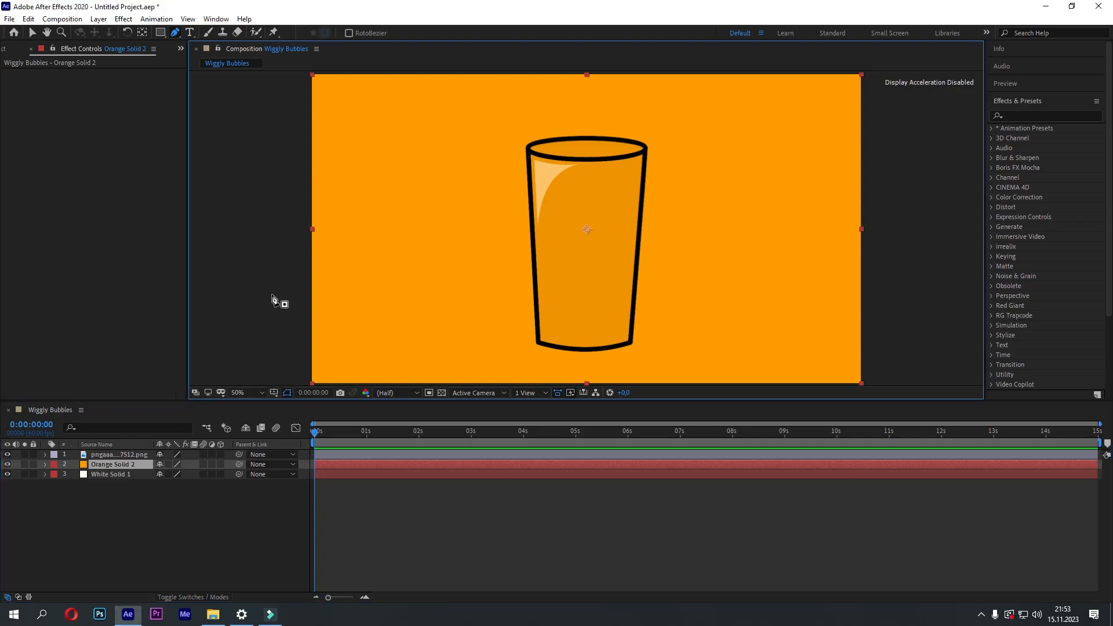
click(258, 392)
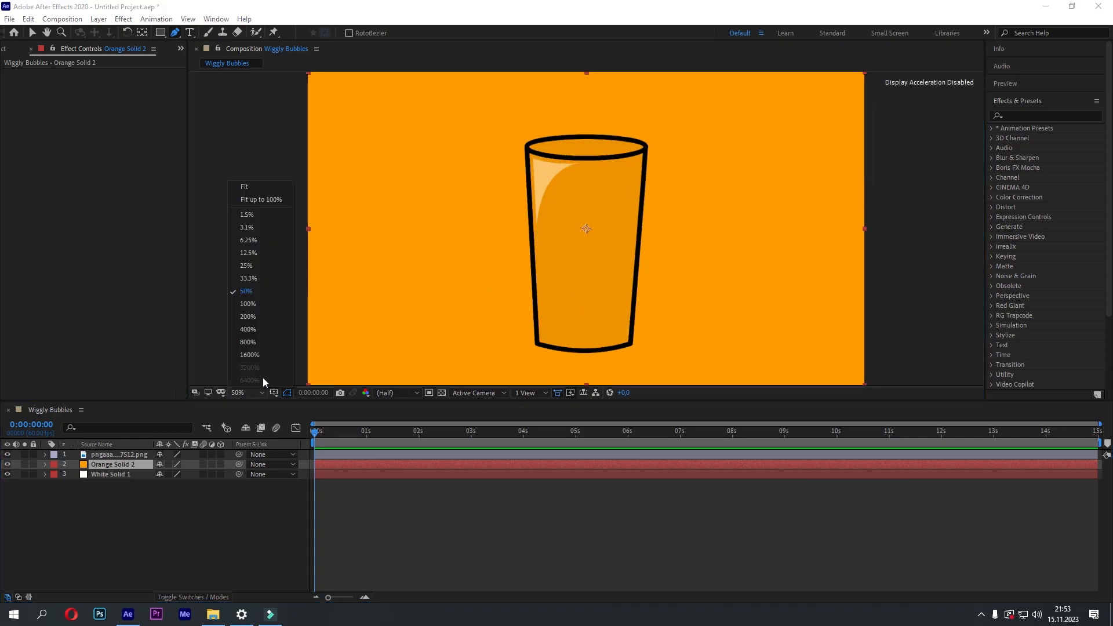
click(262, 304)
key(space)
drag(537, 331, 539, 232)
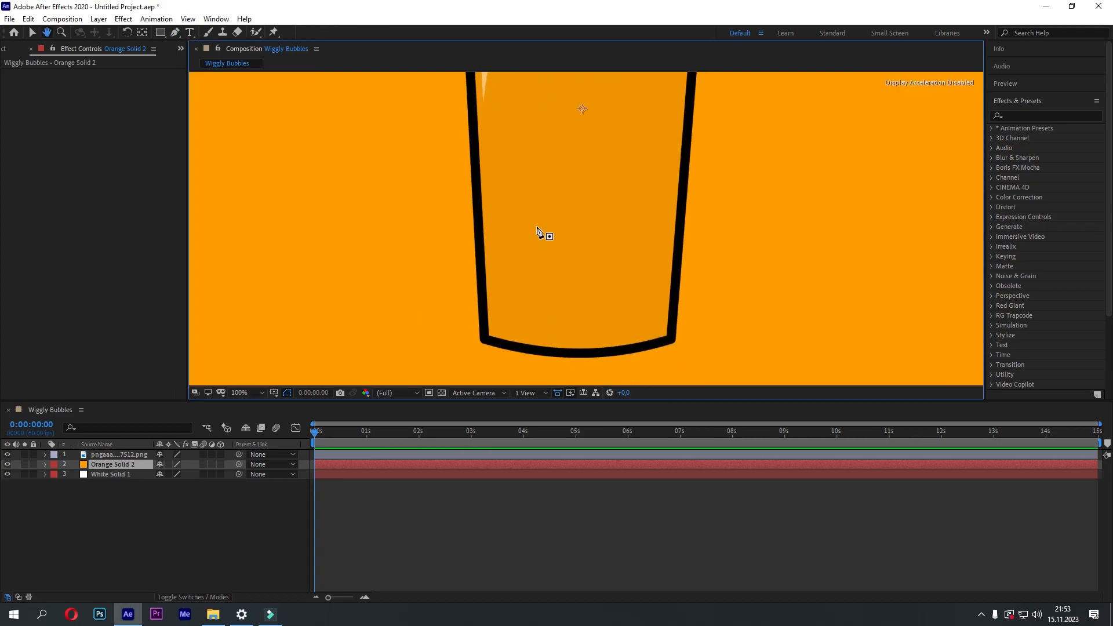
click(477, 202)
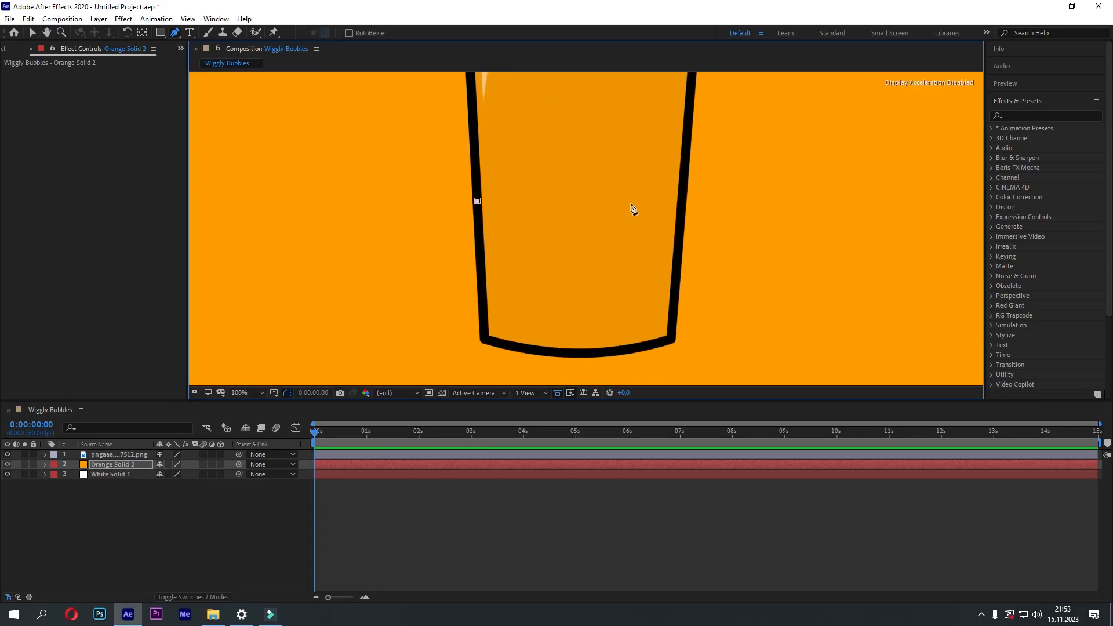
click(680, 210)
click(676, 246)
click(670, 338)
click(639, 349)
click(568, 352)
click(526, 350)
click(479, 203)
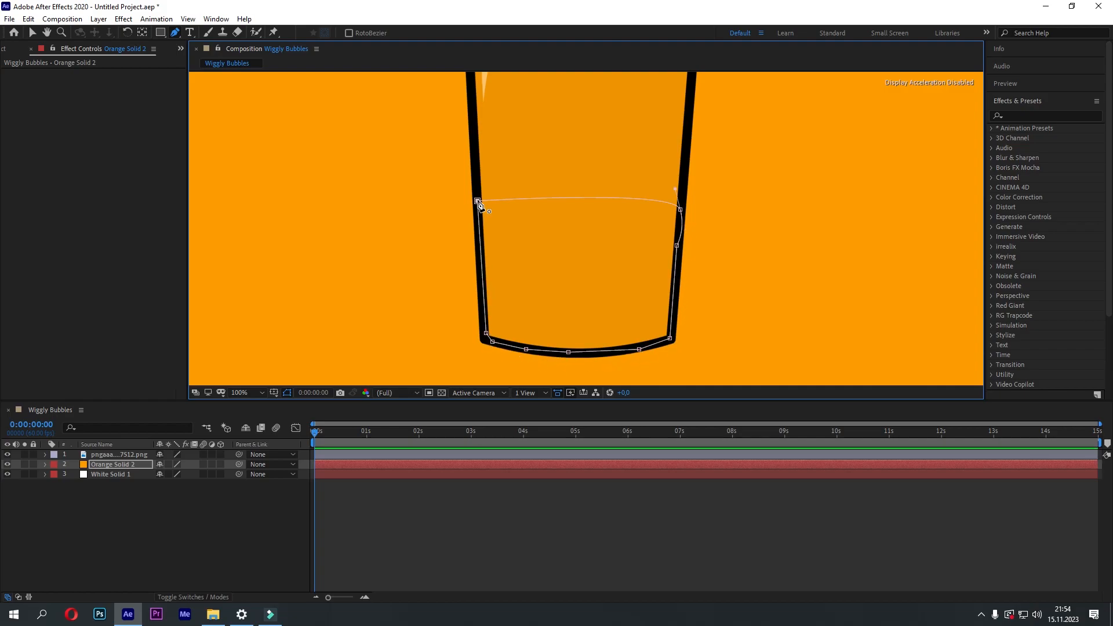
click(203, 479)
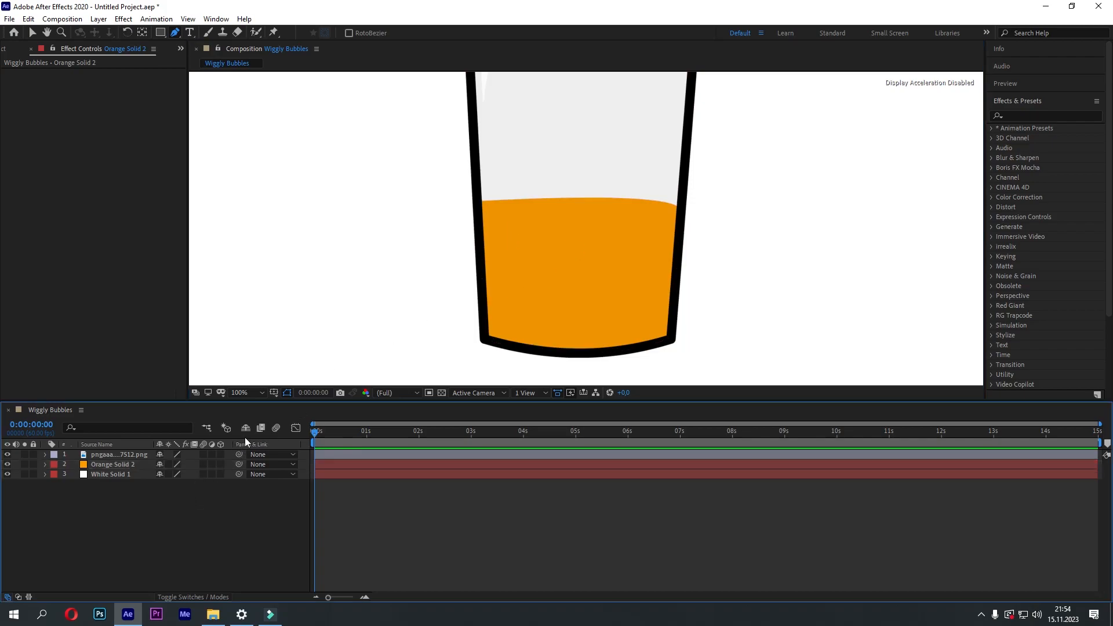
click(250, 393)
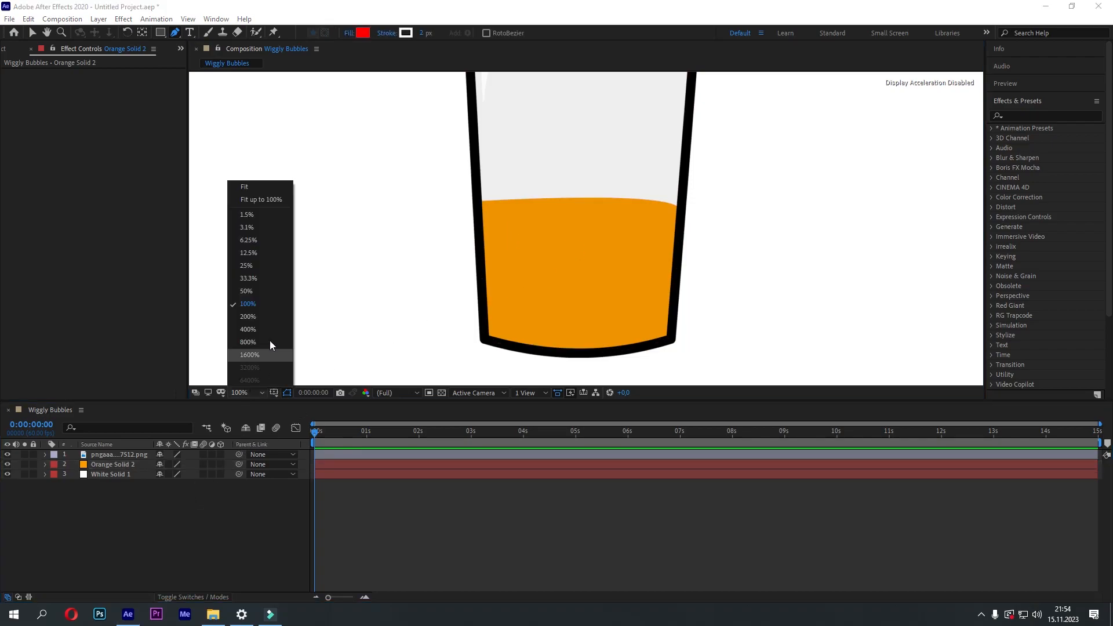
click(263, 186)
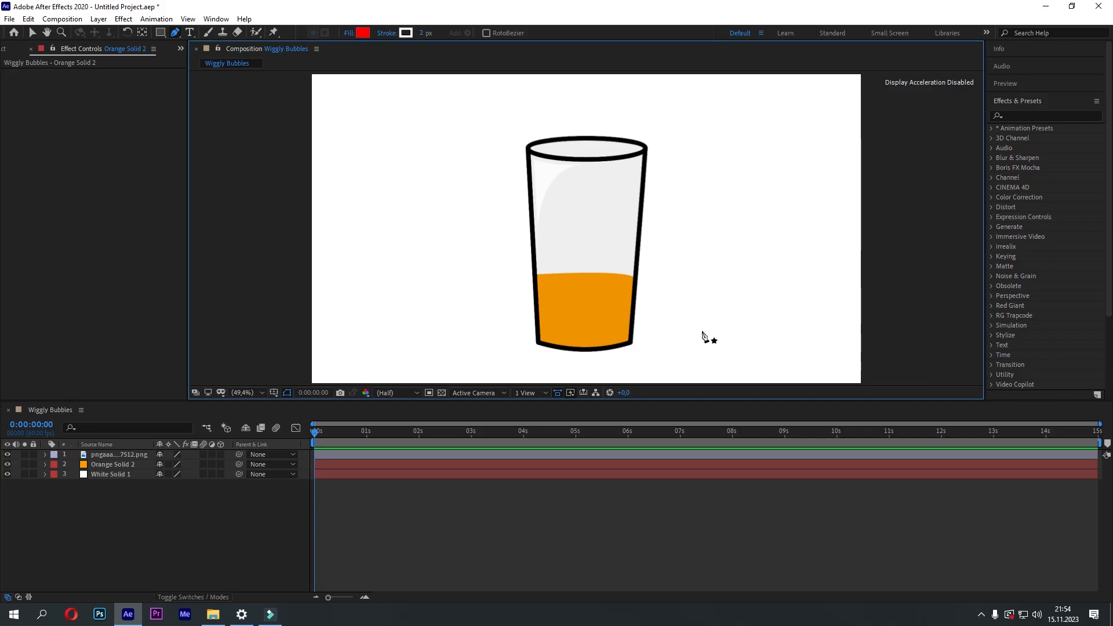
Find the Wave Warp effect and apply it to the orange liquid layer
click(1034, 116)
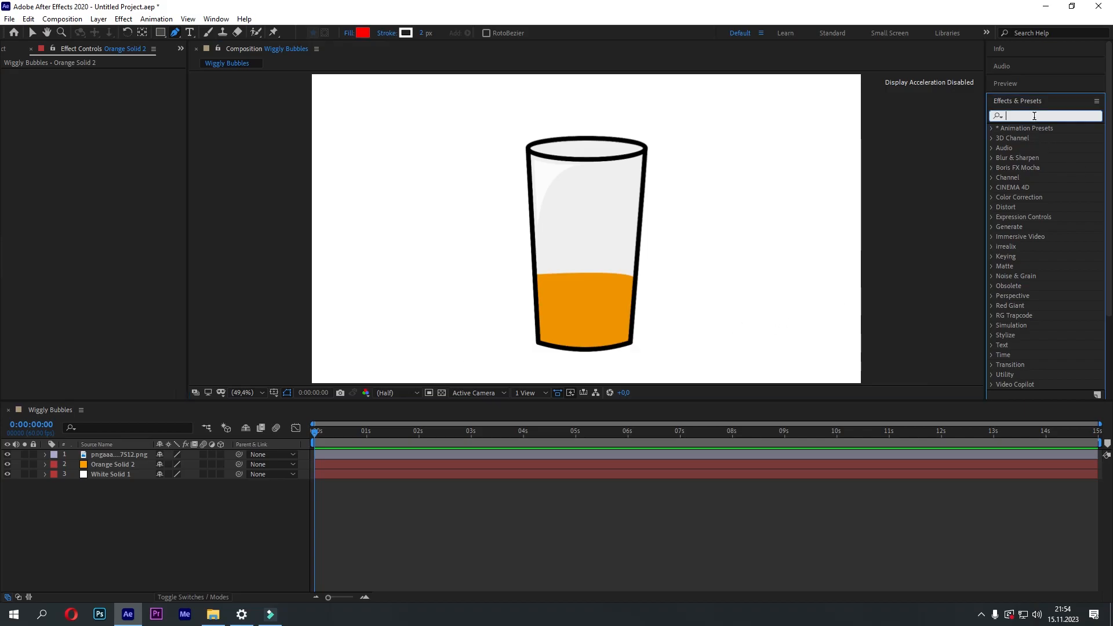
text(wave)
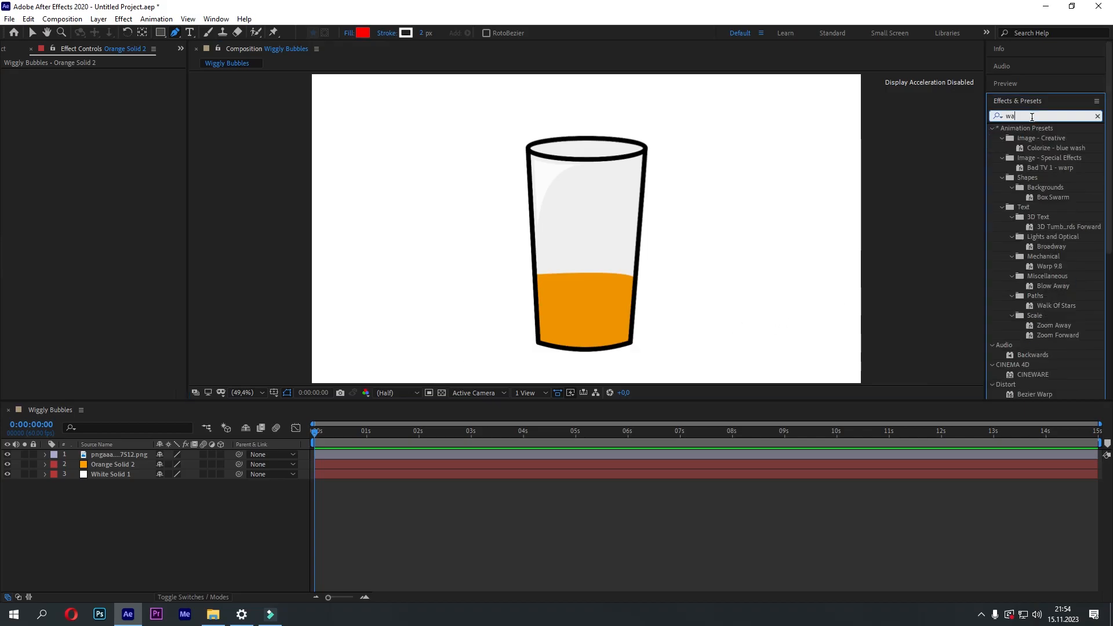
mouse_move(1039, 137)
mouse_down()
mouse_move(476, 367)
mouse_move(141, 466)
mouse_up()
key(v)
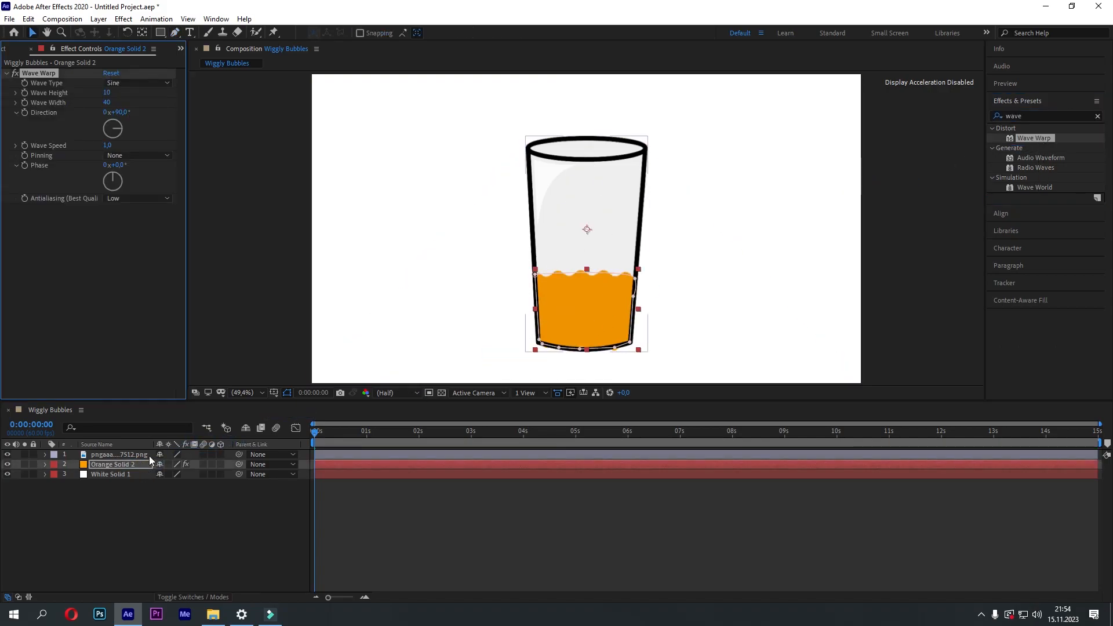
click(168, 538)
Set the Wave Warp's wave width to 80 and wave speed to 0,5, and preview the animation
click(144, 102)
click(136, 100)
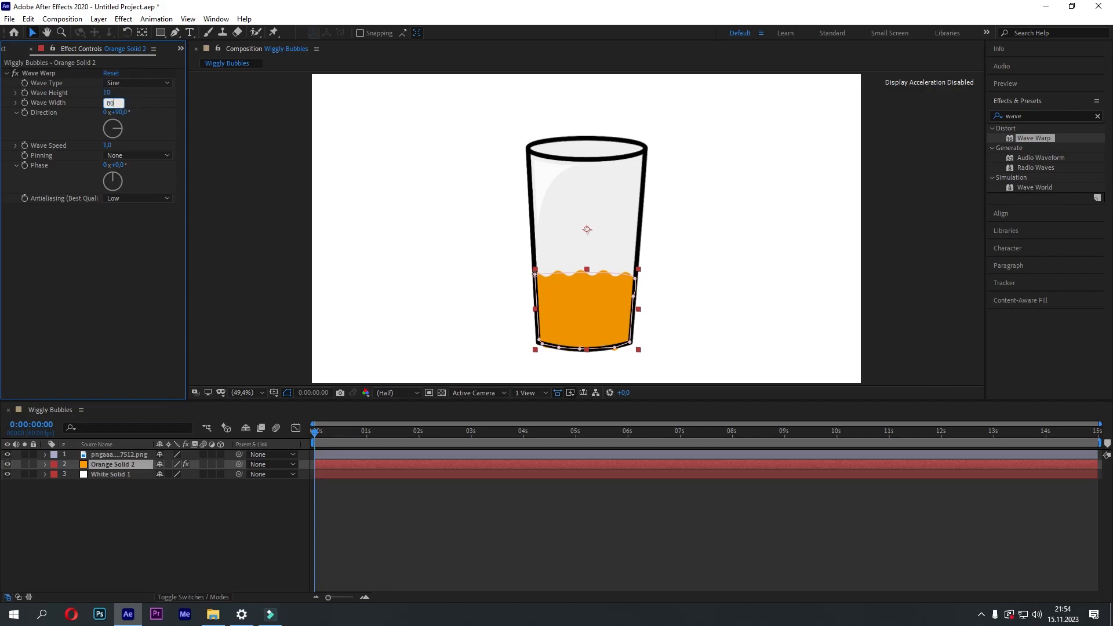
text(80)
key(Return)
click(155, 100)
text(0,5)
key(Return)
click(398, 497)
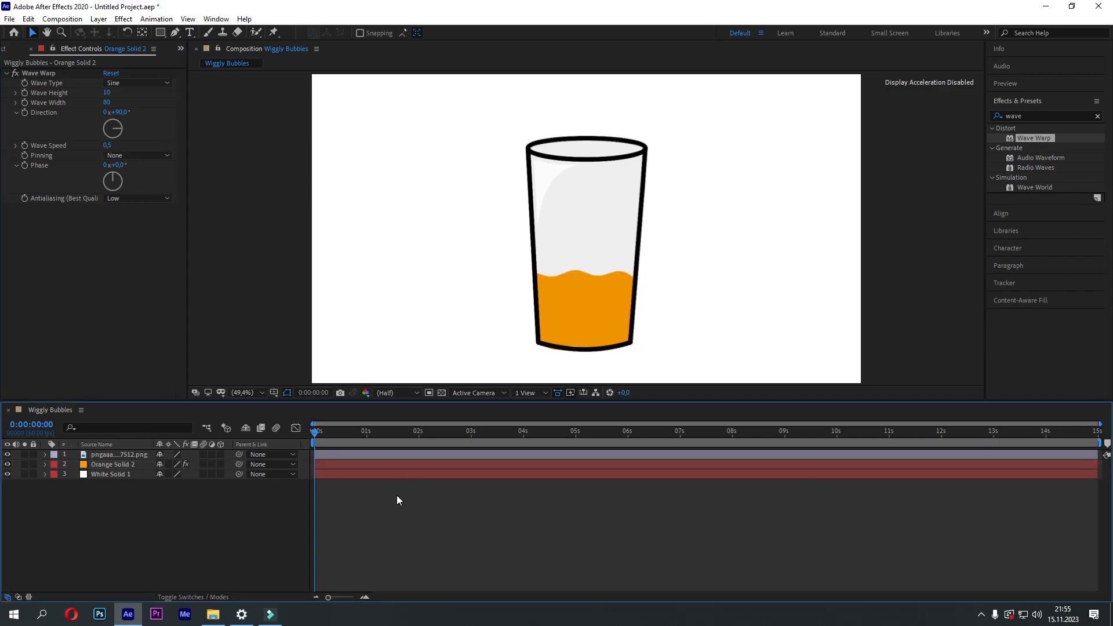
key(space)
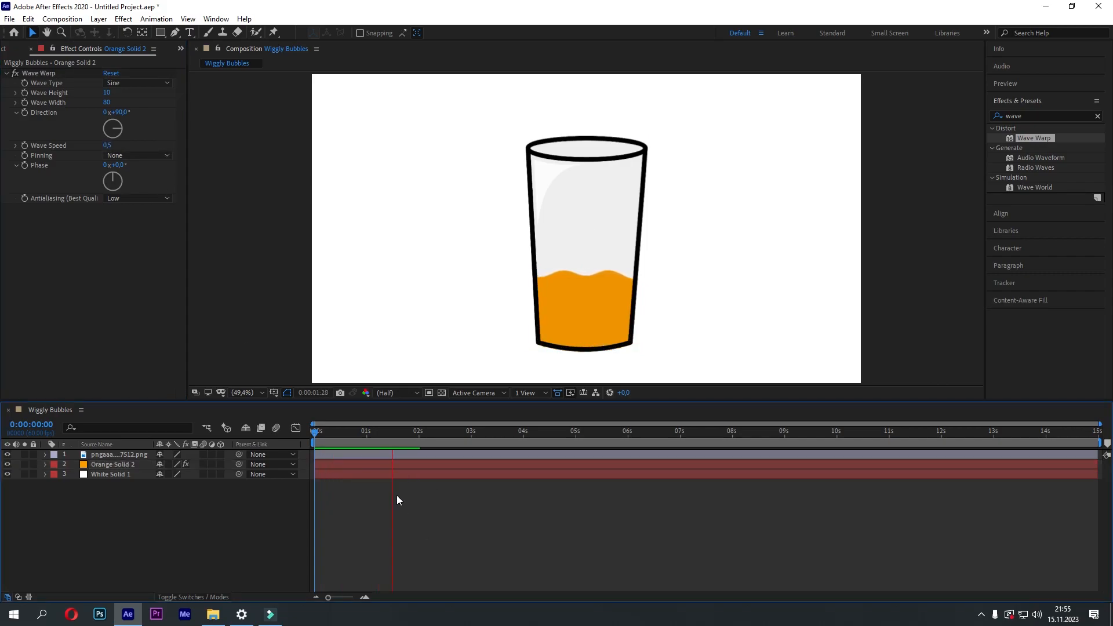
key(space)
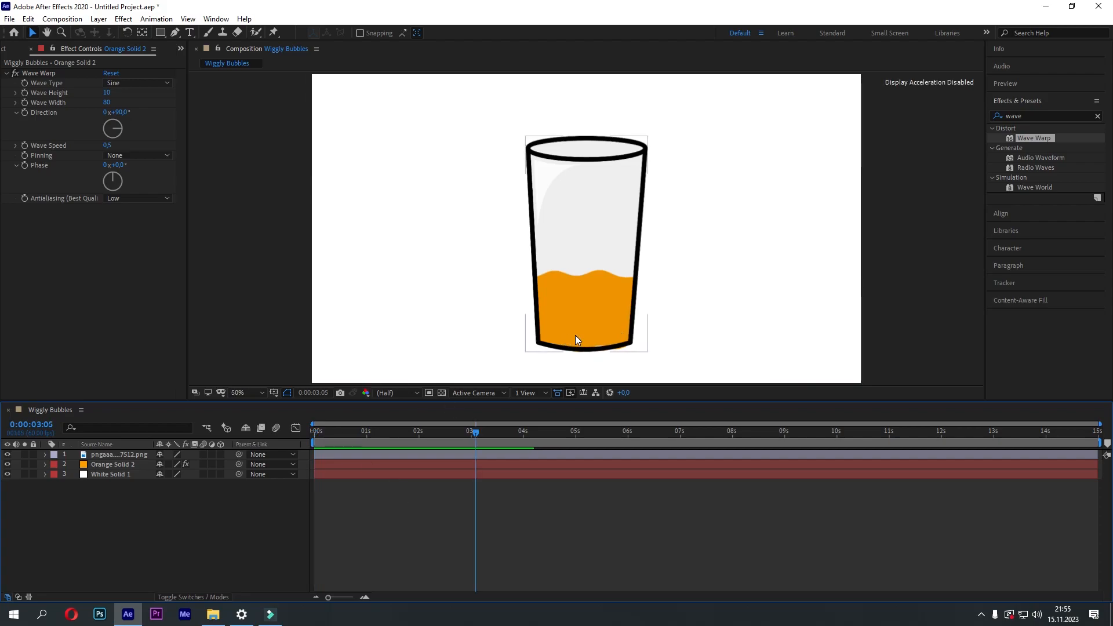
Duplicate the masked orange liquid layer
scroll(600, 348, up, 2)
drag(599, 348, 613, 216)
key(v)
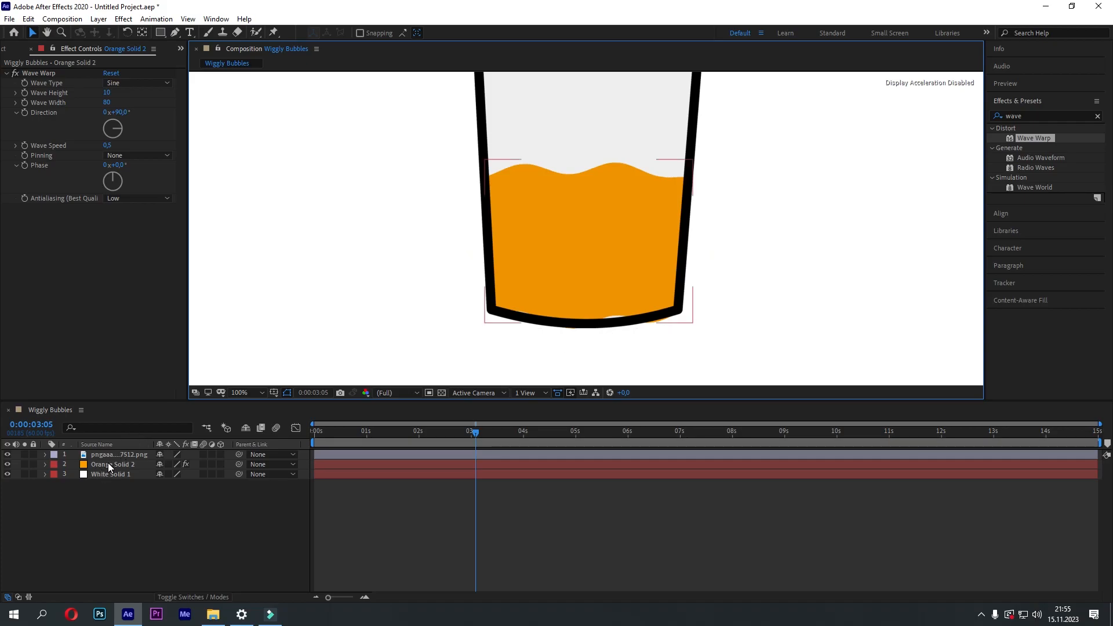
click(108, 464)
click(28, 19)
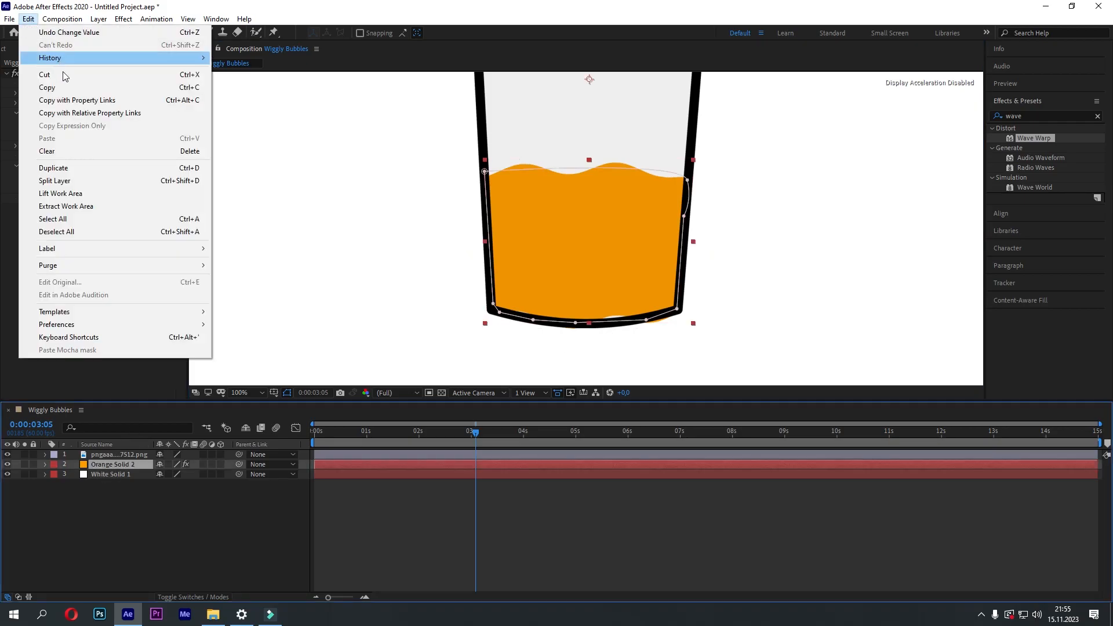
click(53, 167)
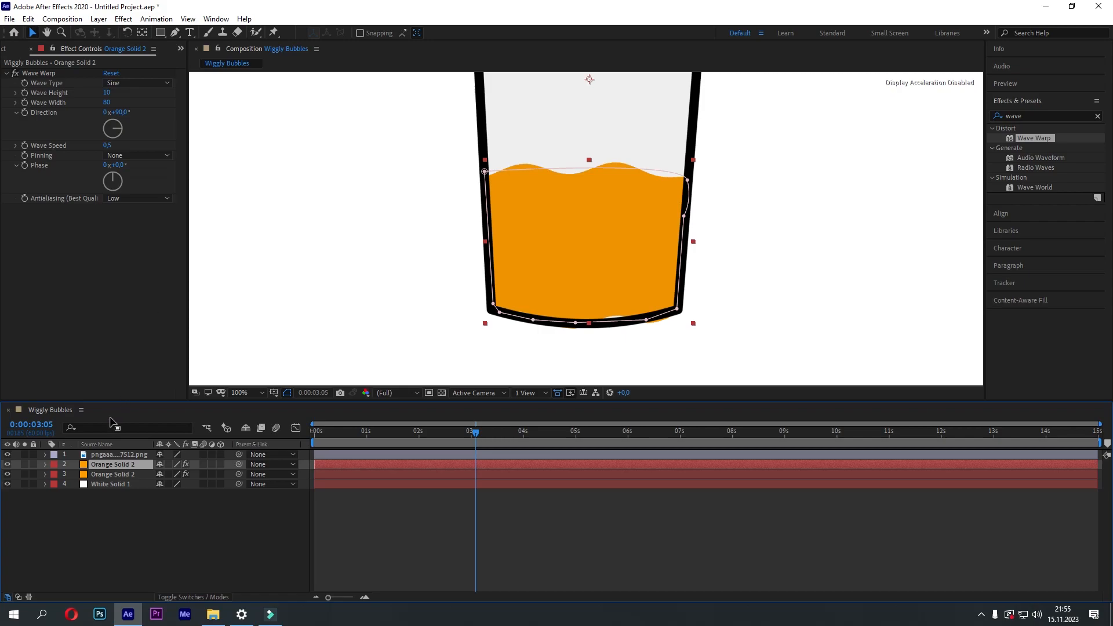
Reshape the upper orange copy's mask by pulling its bottom points up and its right side point inward, away from the glass outline
drag(676, 308, 662, 271)
drag(646, 319, 626, 262)
drag(574, 323, 576, 261)
drag(533, 320, 543, 266)
drag(500, 312, 517, 275)
drag(684, 216, 675, 224)
Remove the Wave Warp effect from the lower orange copy
click(129, 475)
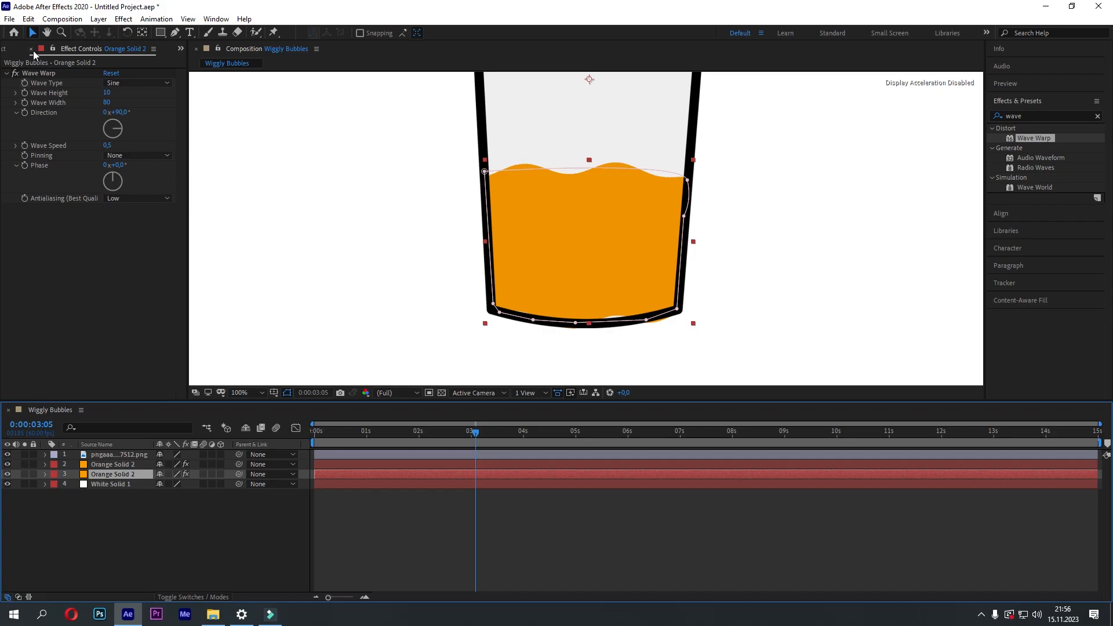
click(36, 70)
key(Delete)
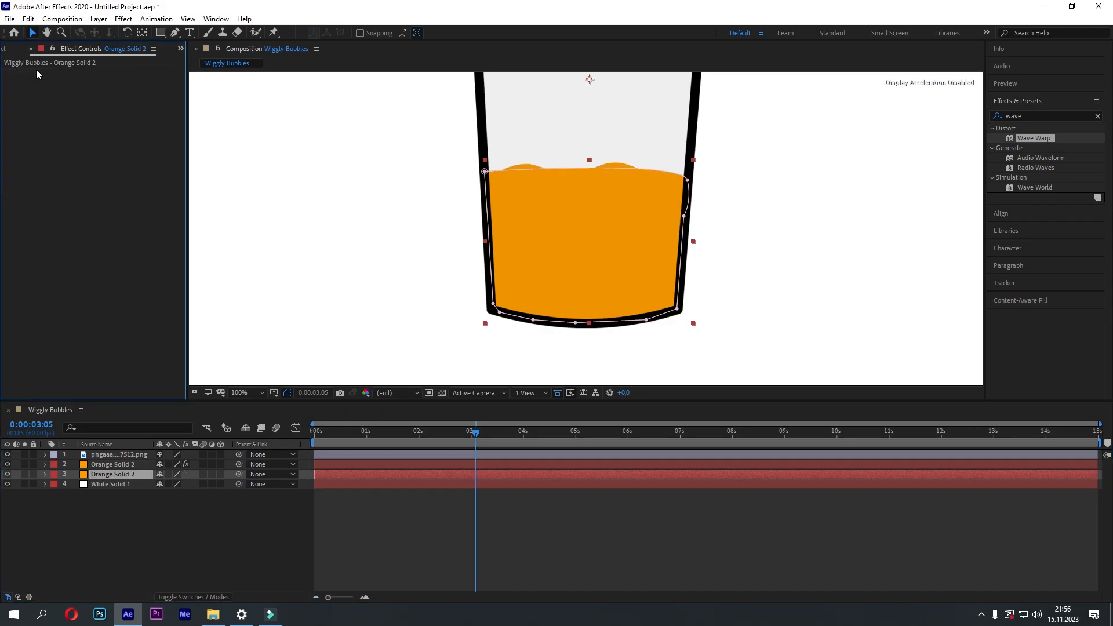
Pull both upper corner mask points of the lower orange layer down below the waves, and scrub the animation back to 0:00:00:27
click(383, 546)
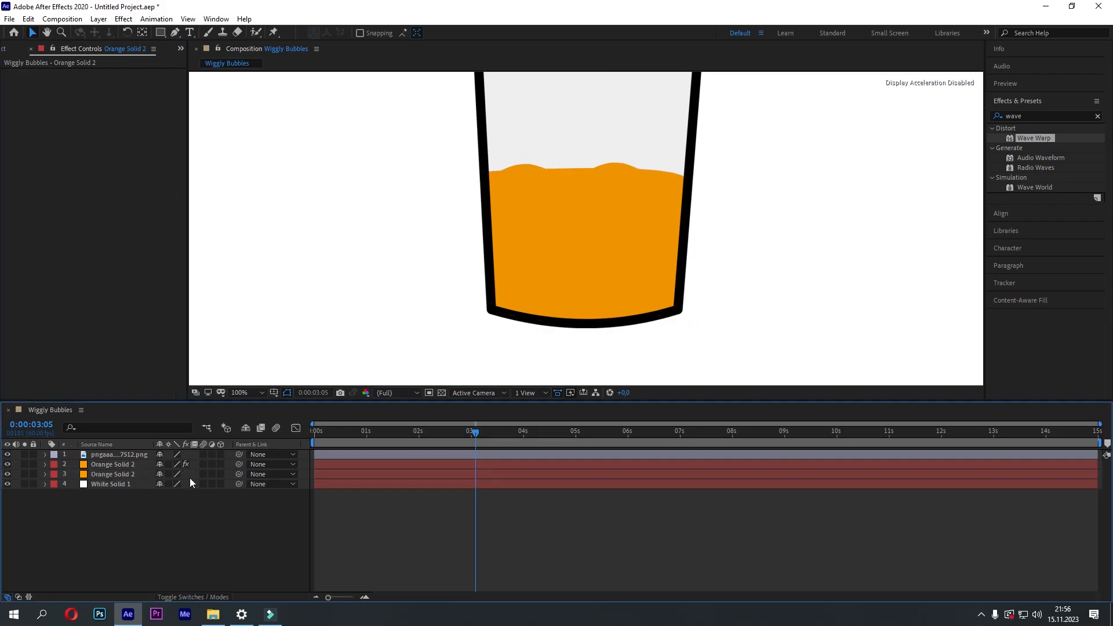
click(127, 475)
mouse_move(688, 182)
mouse_down()
mouse_move(686, 206)
mouse_move(681, 198)
mouse_up()
mouse_move(485, 171)
mouse_down()
mouse_move(497, 196)
mouse_move(490, 213)
mouse_move(486, 188)
mouse_up()
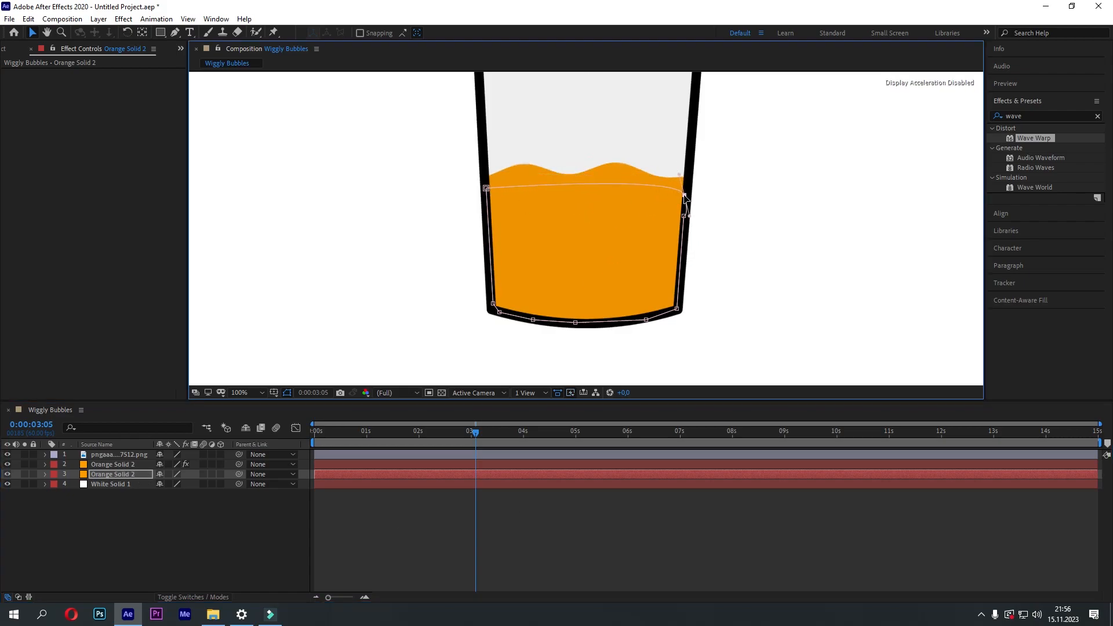
click(415, 535)
drag(475, 432, 336, 436)
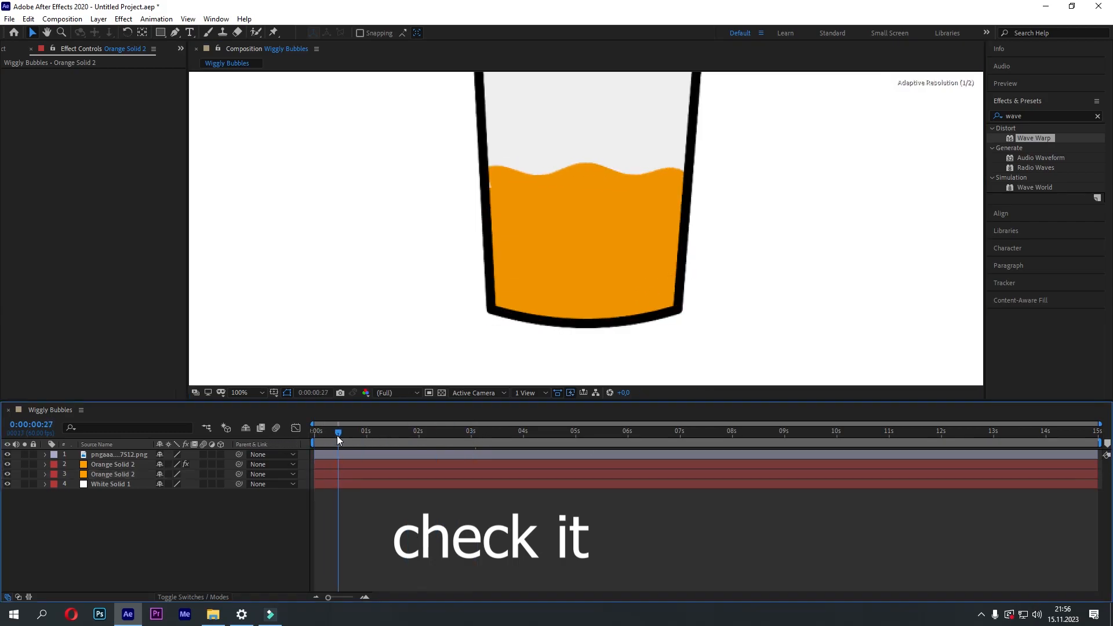
Raise the upper-left mask point of the lower orange layer slightly to close the edge gap, and return to the composition's start
click(139, 473)
drag(486, 191, 485, 178)
click(377, 504)
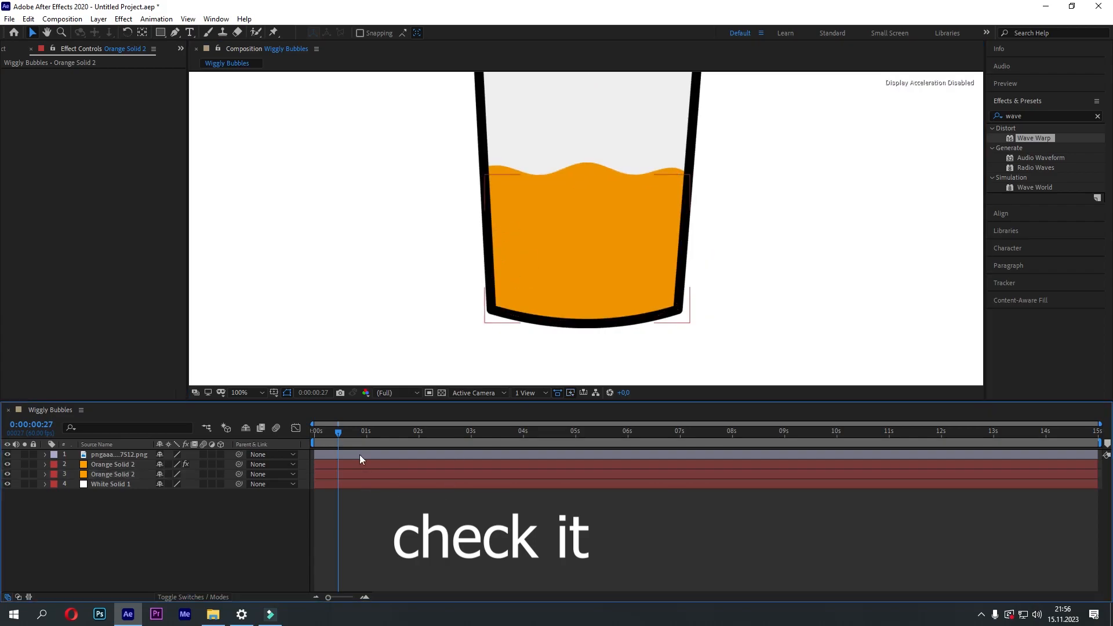
drag(341, 430, 314, 429)
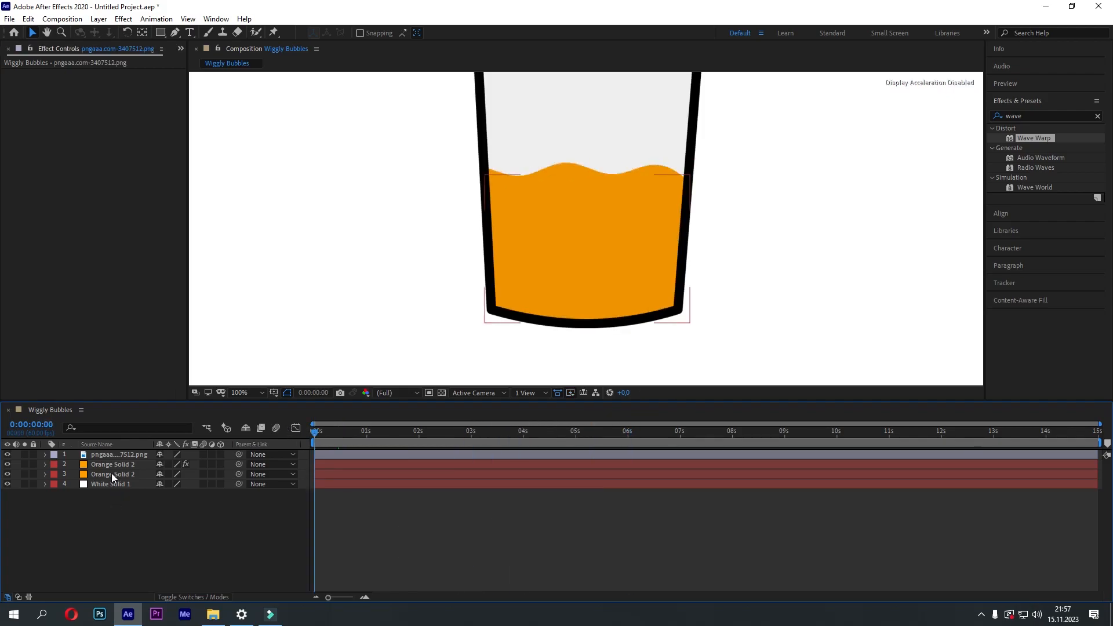
Pre-compose the two orange liquid layers into a composition named "Water orange" and preview its animation
click(112, 474)
shift+click(117, 463)
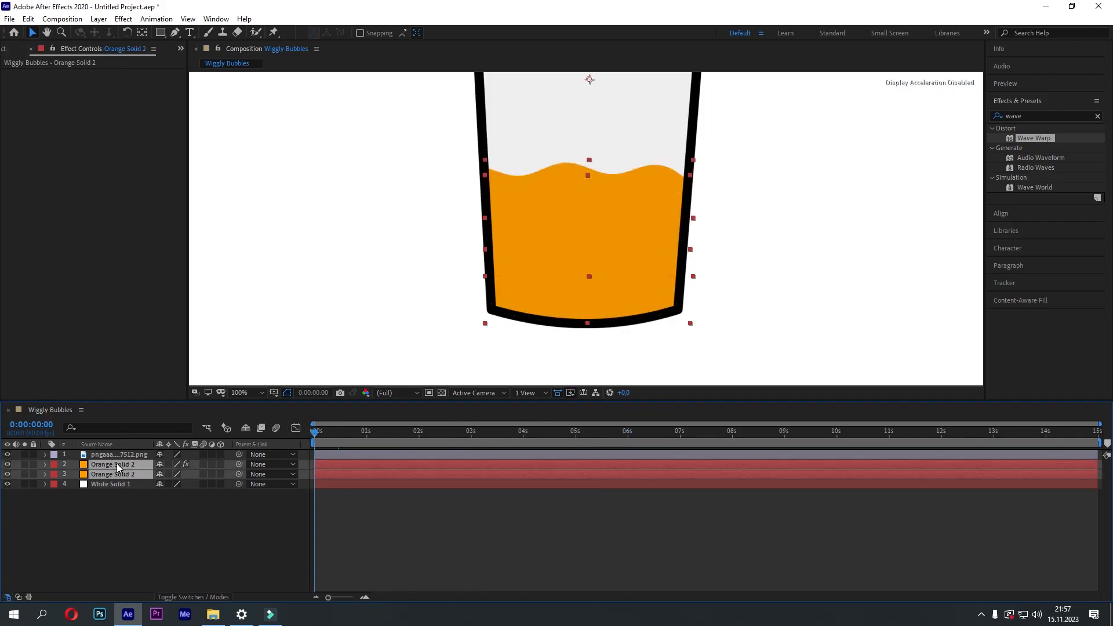
right_click(117, 464)
click(160, 400)
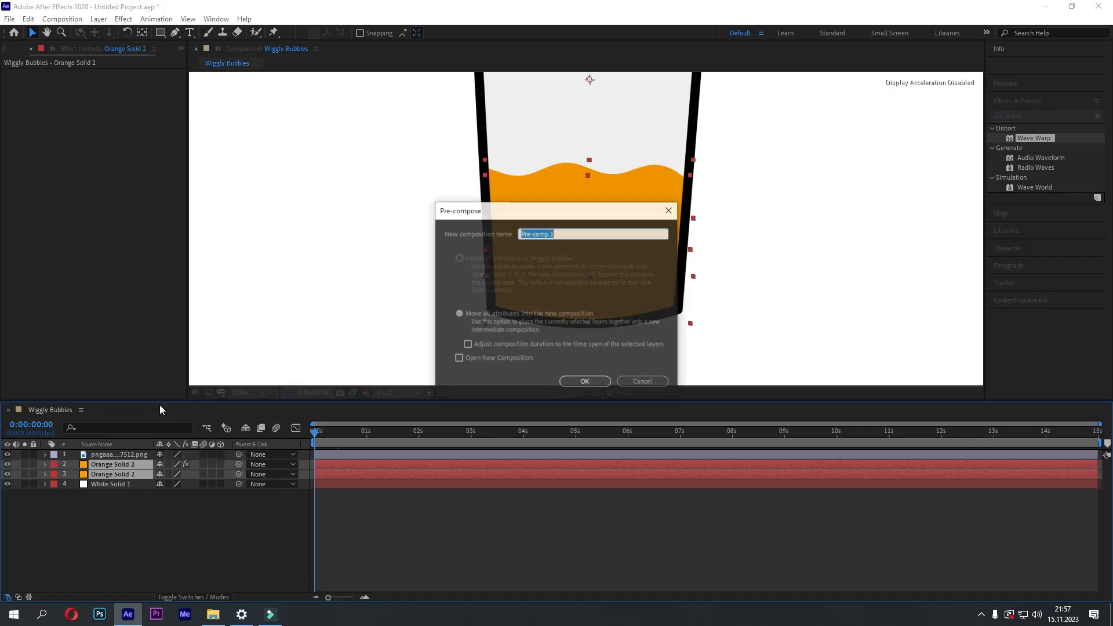
text(Water orange)
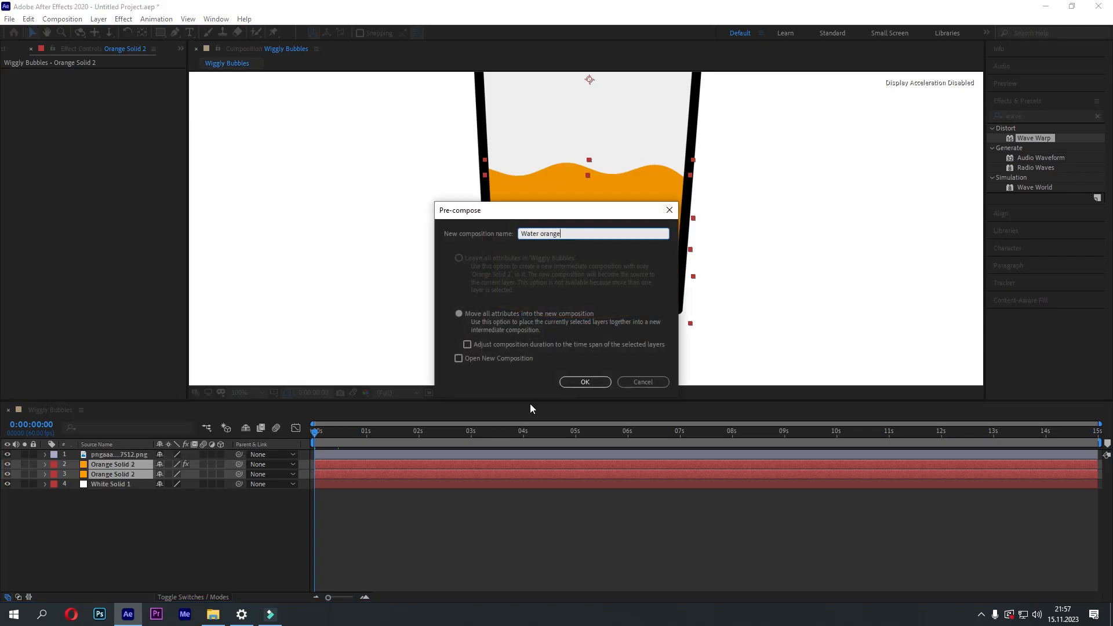
click(585, 383)
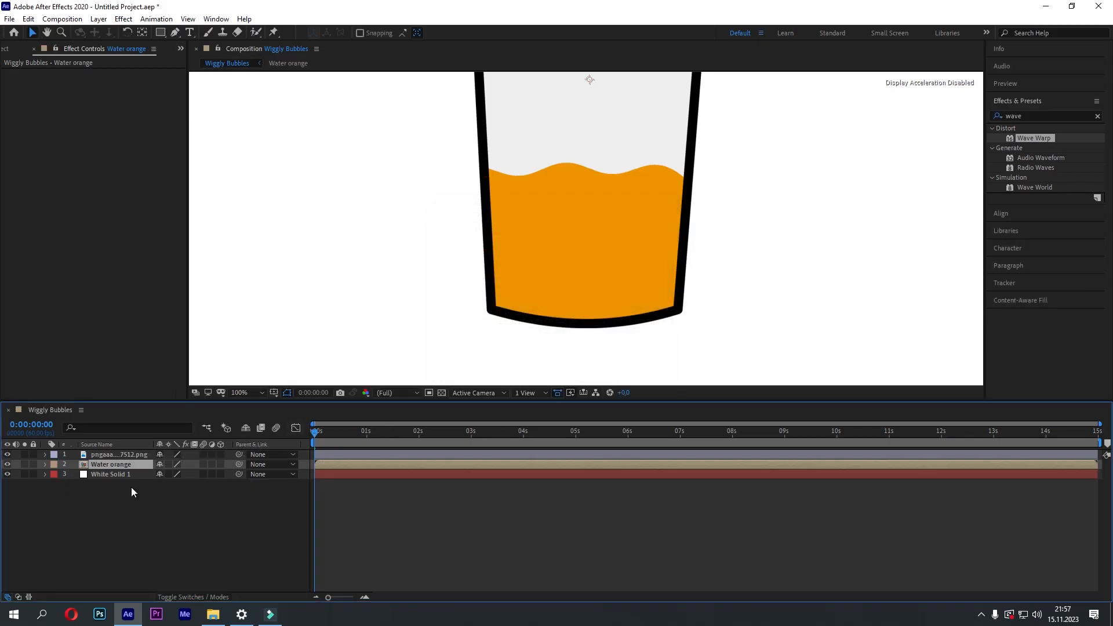
key(space)
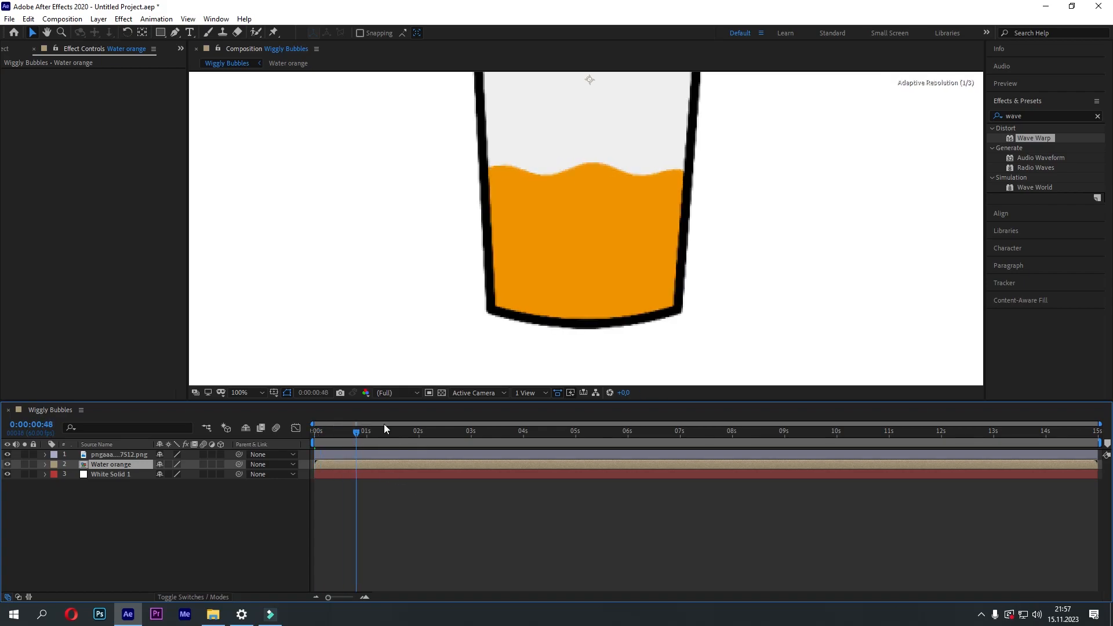
click(140, 520)
Duplicate the Water orange pre-composition layer
click(126, 465)
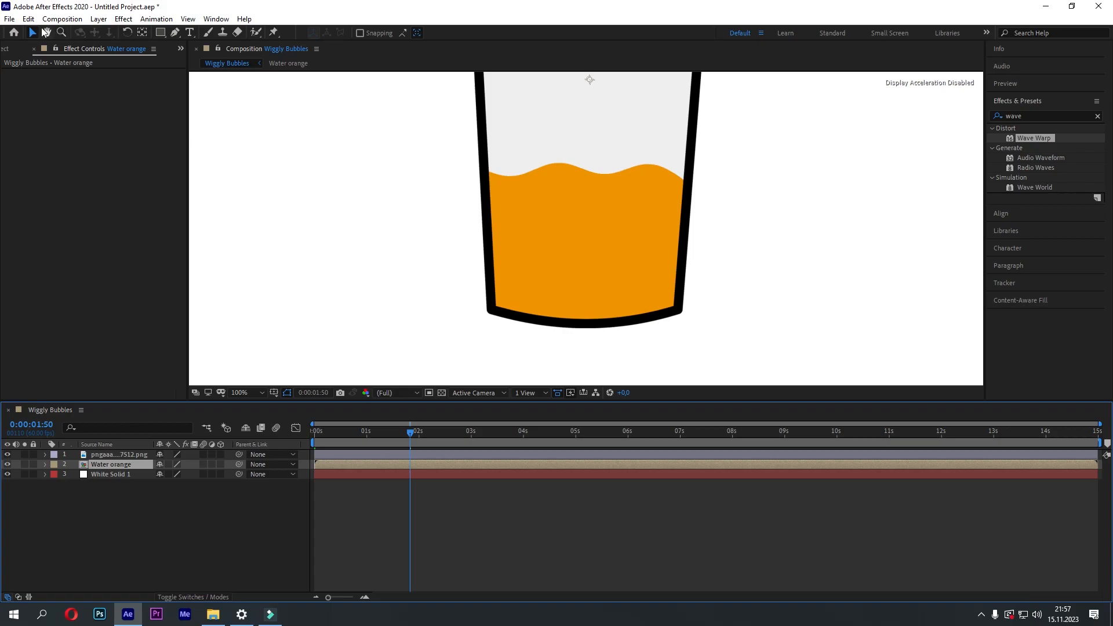
click(27, 18)
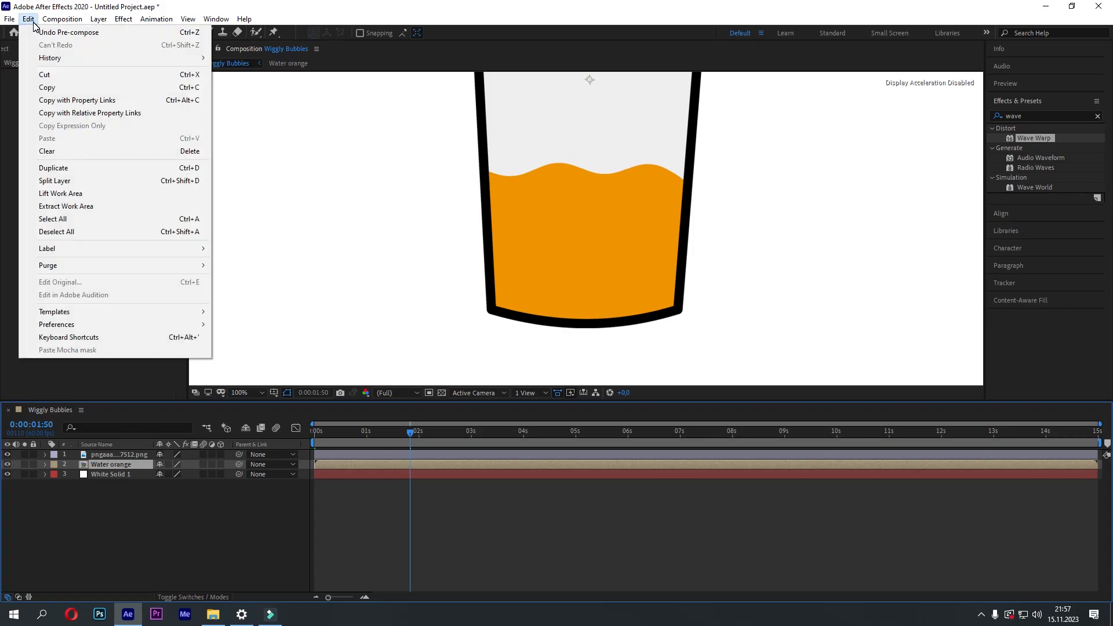
click(69, 168)
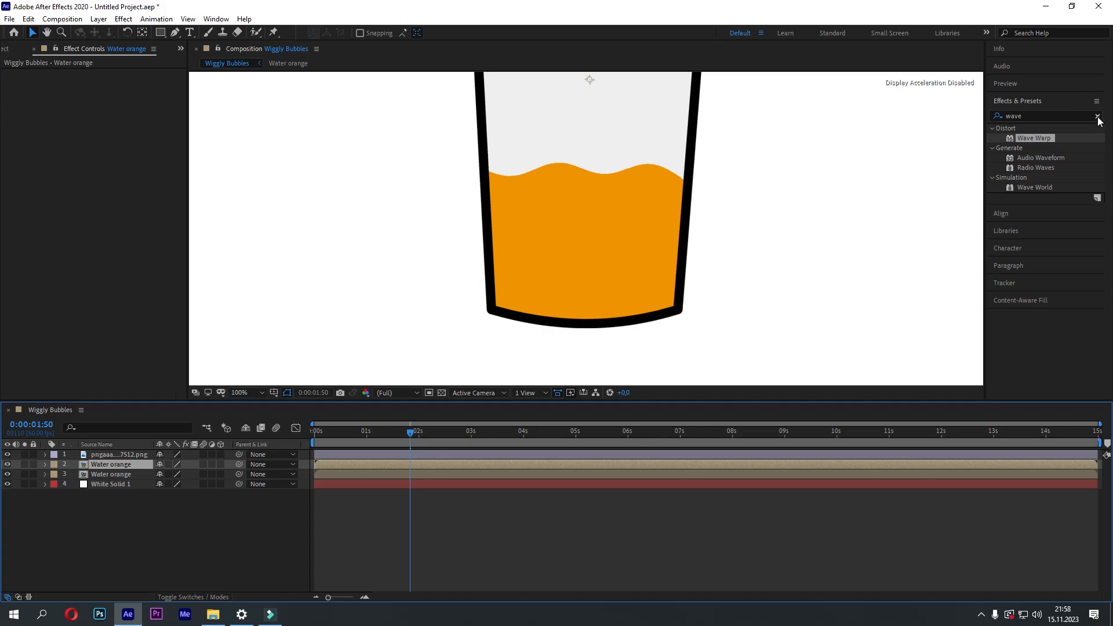
Apply the Hue/Saturation effect to the upper Water orange copy and set its master hue to -24° for a red liquid
click(1098, 116)
click(1047, 118)
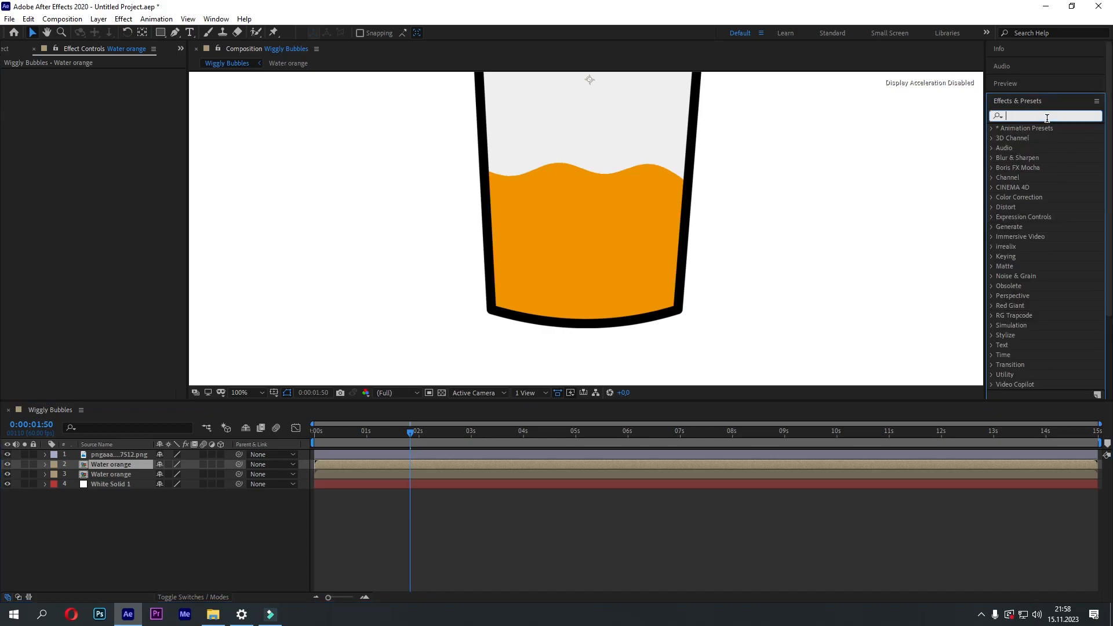
click(991, 197)
scroll(1013, 239, down, 3)
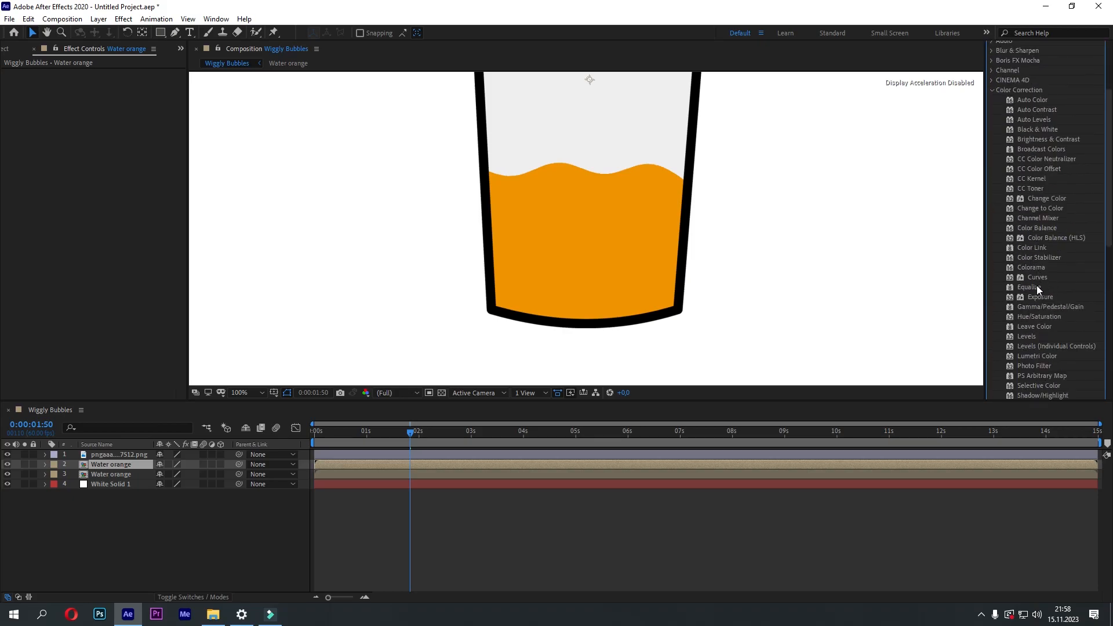
drag(1035, 317, 103, 471)
drag(120, 143, 109, 137)
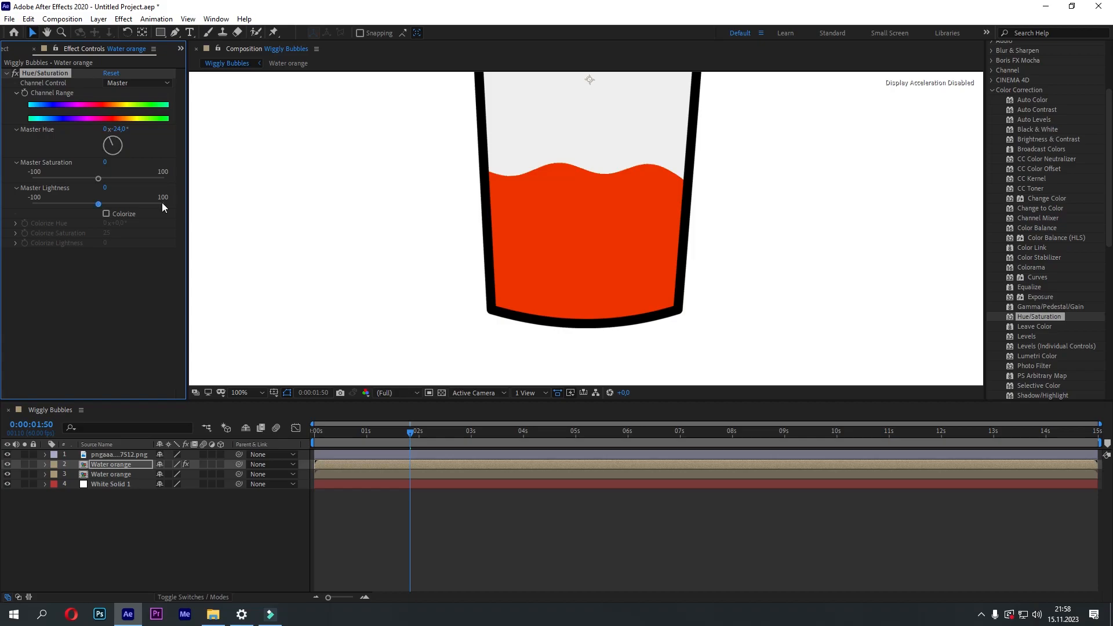
Raise the red liquid copy to position 960, 422 and set its scale to 102%
click(88, 466)
click(45, 465)
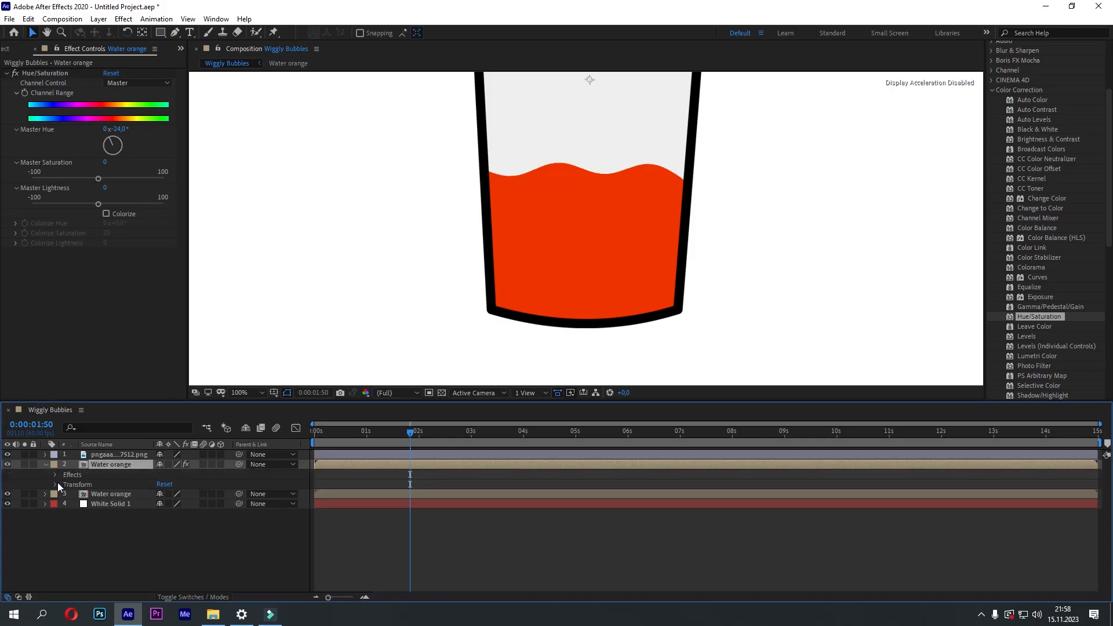
click(56, 485)
drag(180, 503, 116, 494)
click(169, 514)
key(Up)
key(Up)
click(231, 574)
Move the red liquid layer below the orange one in the layer stack and view the whole glass
drag(125, 466, 124, 550)
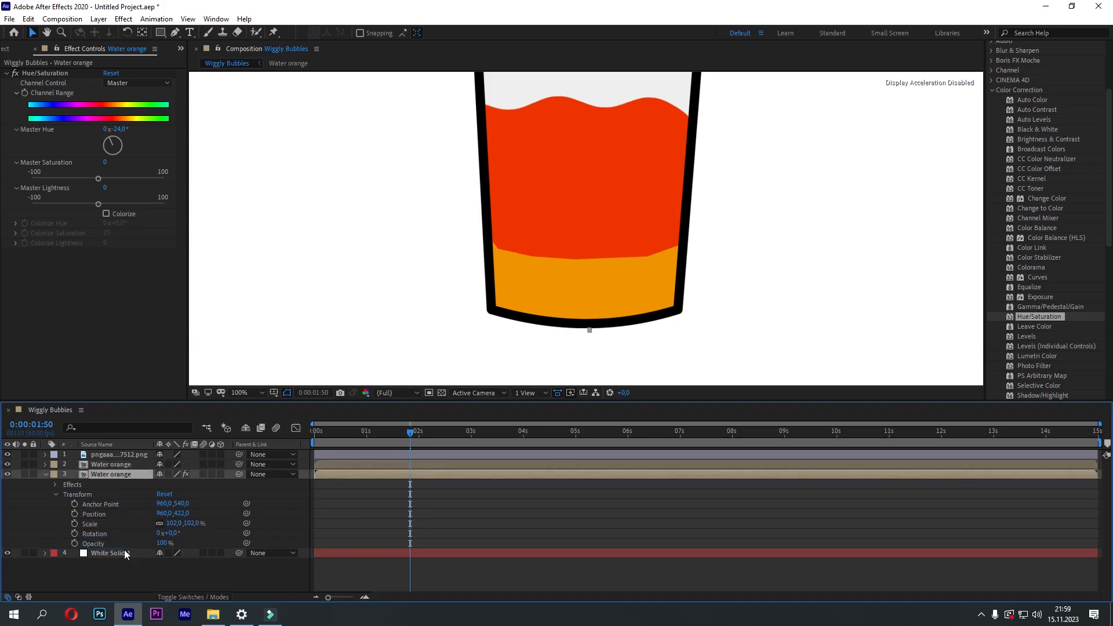
click(152, 575)
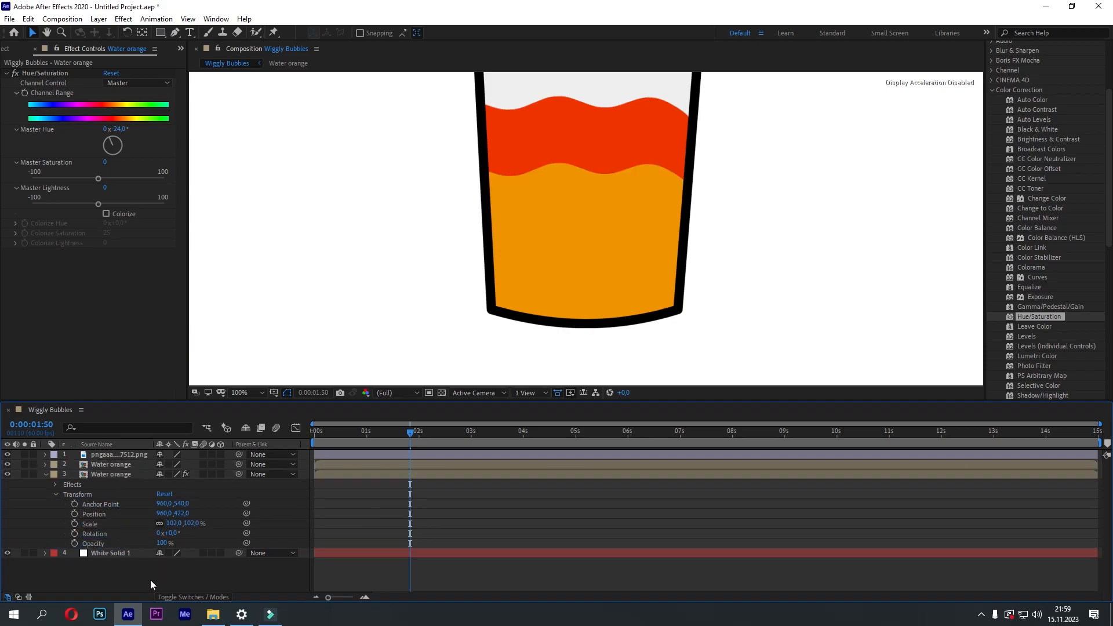
drag(535, 255, 522, 367)
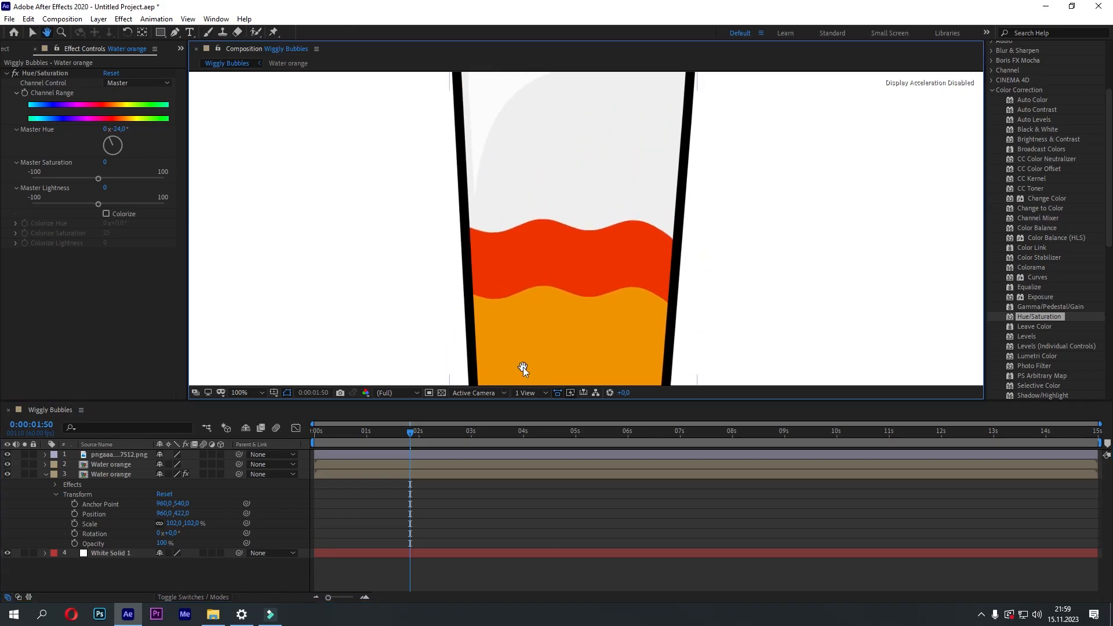
scroll(484, 286, down, 2)
scroll(531, 258, up, 2)
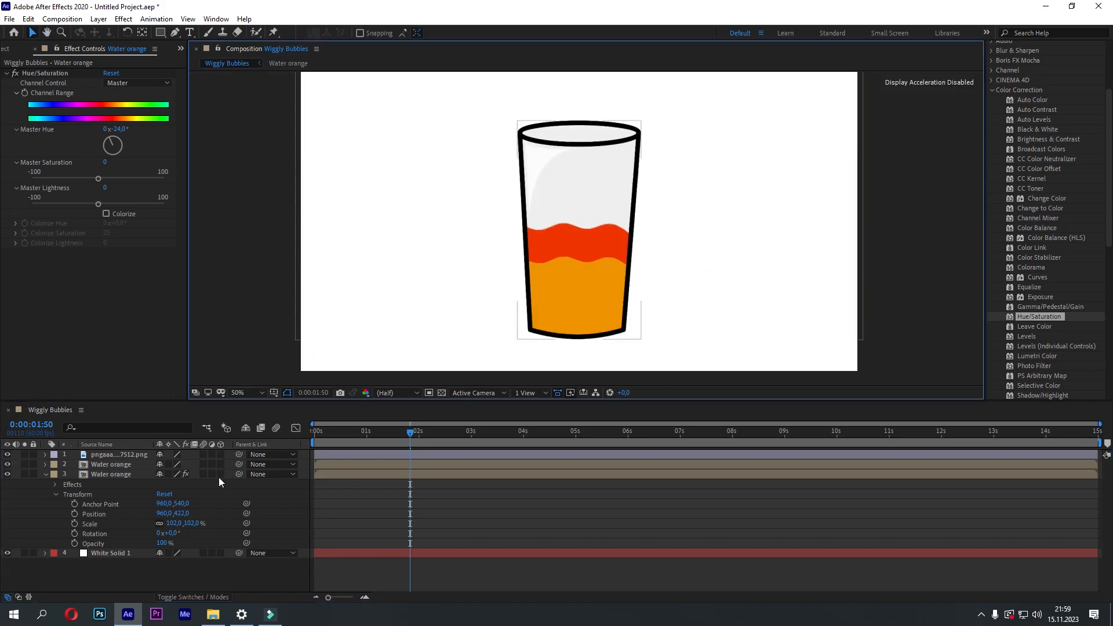
Raise the red liquid layer further to position 960, 375 and set its scale to 105%
mouse_move(181, 514)
mouse_down()
mouse_move(204, 508)
mouse_move(177, 514)
mouse_up()
click(186, 523)
key(Up)
key(Up)
key(Up)
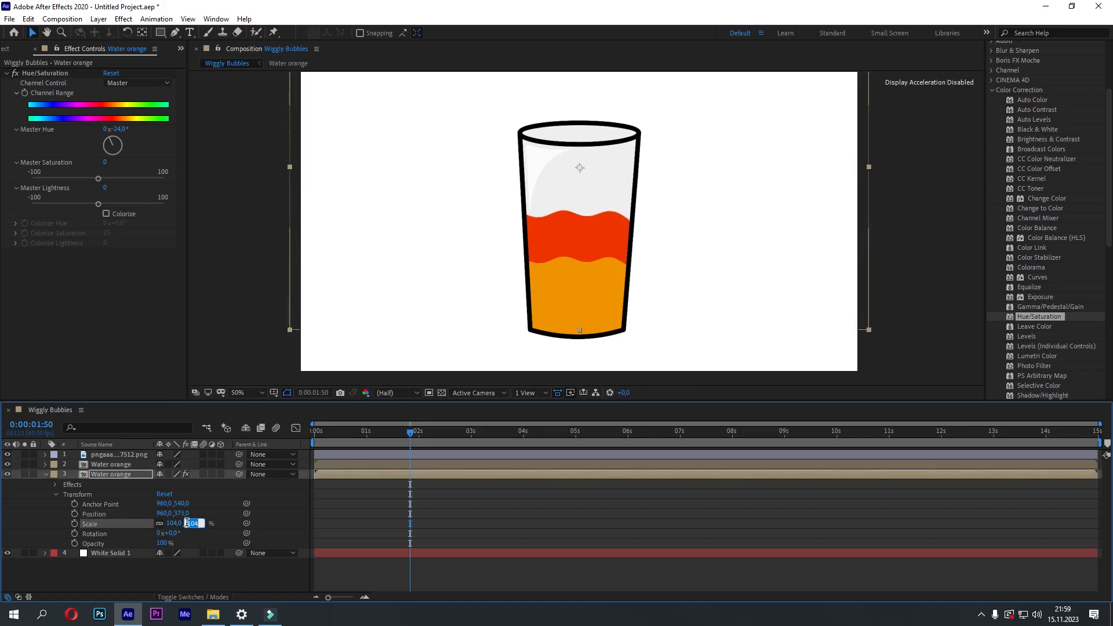
click(479, 519)
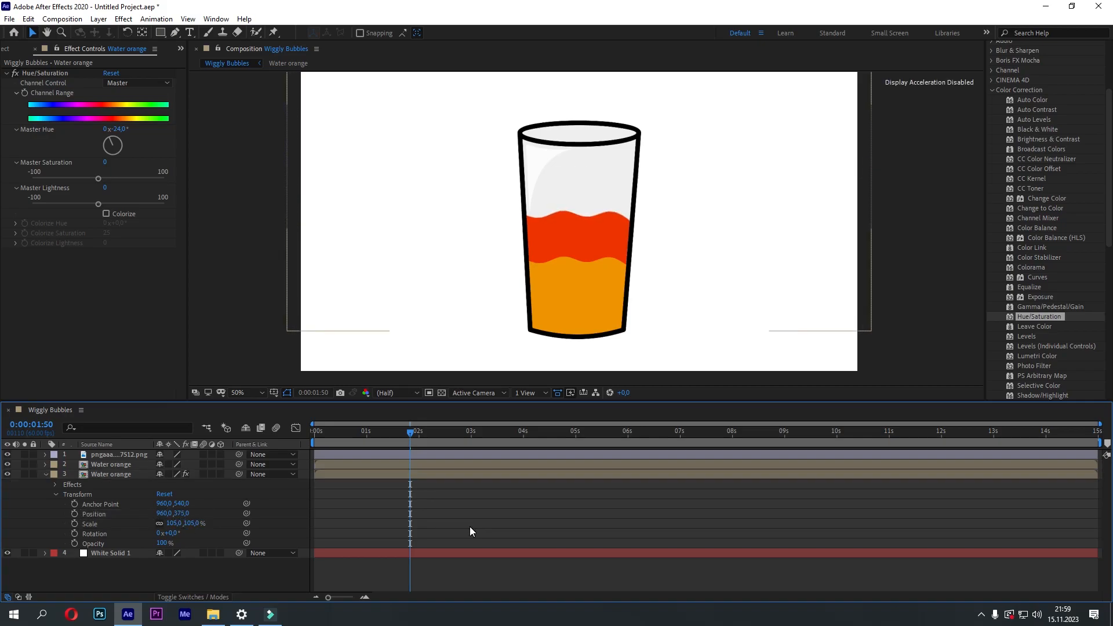
Collapse the red liquid layer's properties and rename the layer "Water red"
click(45, 475)
click(105, 476)
key(Return)
click(103, 472)
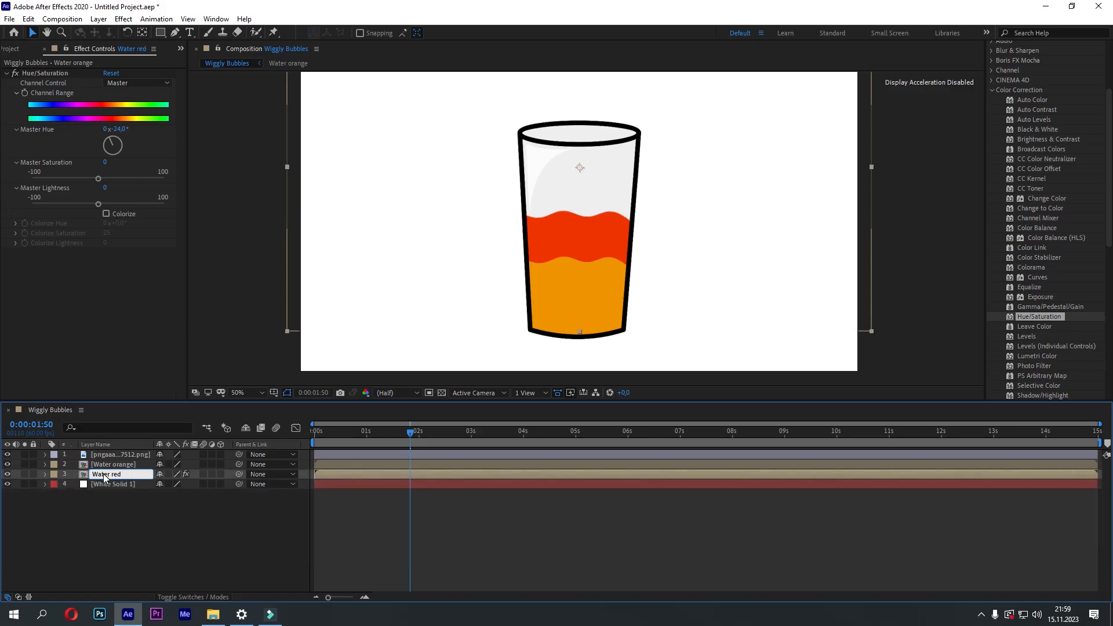
key(Return)
Duplicate the Water red layer and place the copy directly beneath it in the layer stack
click(30, 18)
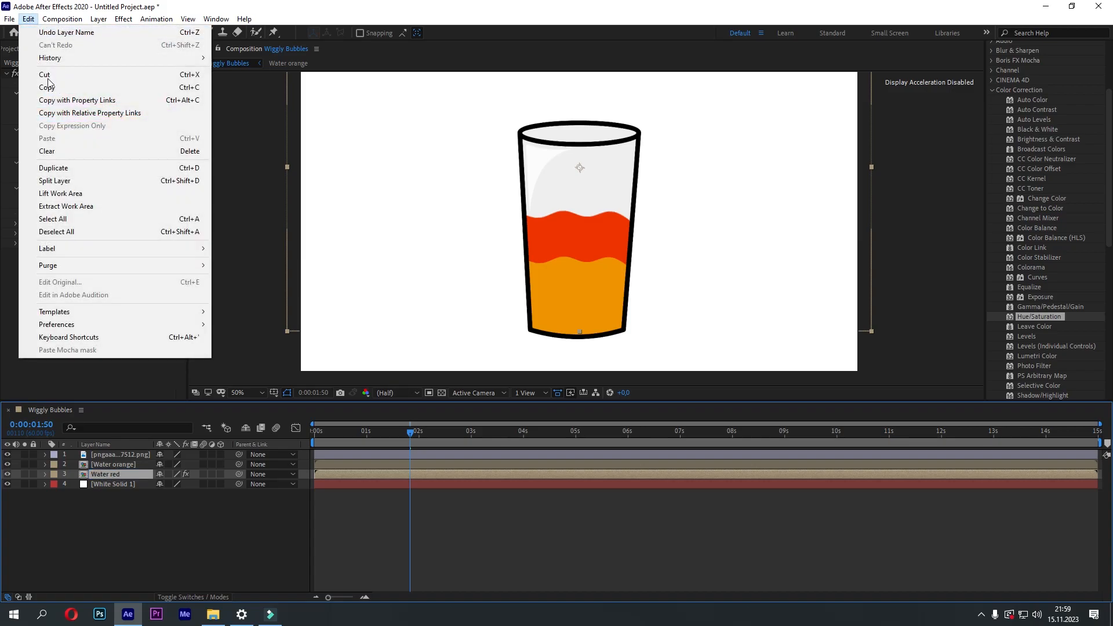
click(66, 169)
drag(121, 474, 123, 486)
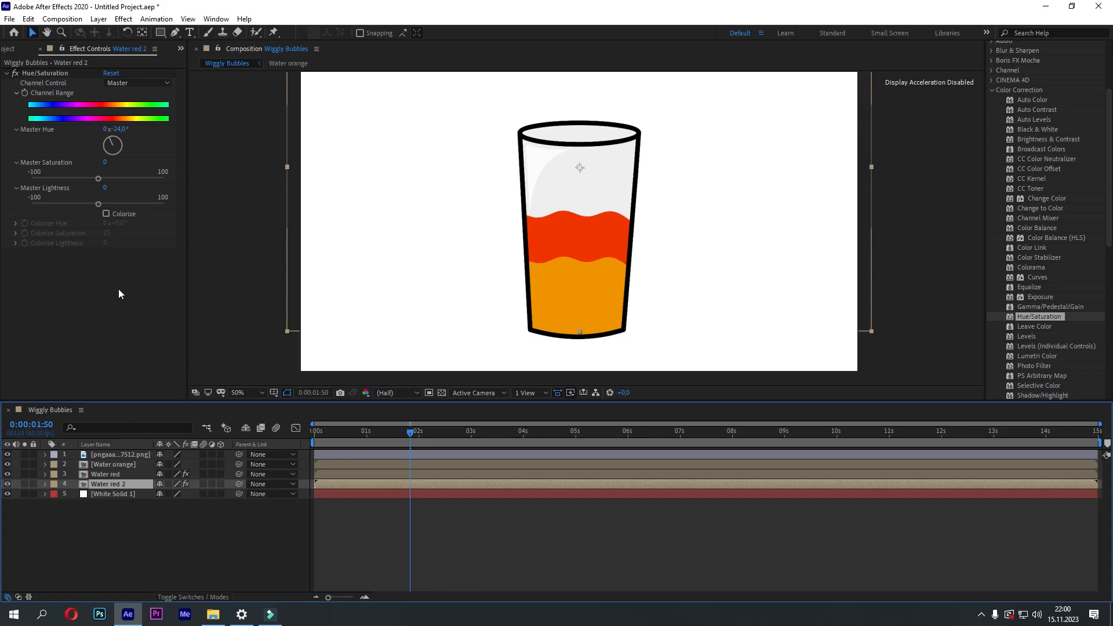
Set the duplicated red layer's master hue to -239° for a green liquid, temporarily bringing it above the other liquids and returning it beneath Water red
click(58, 76)
drag(106, 146, 109, 152)
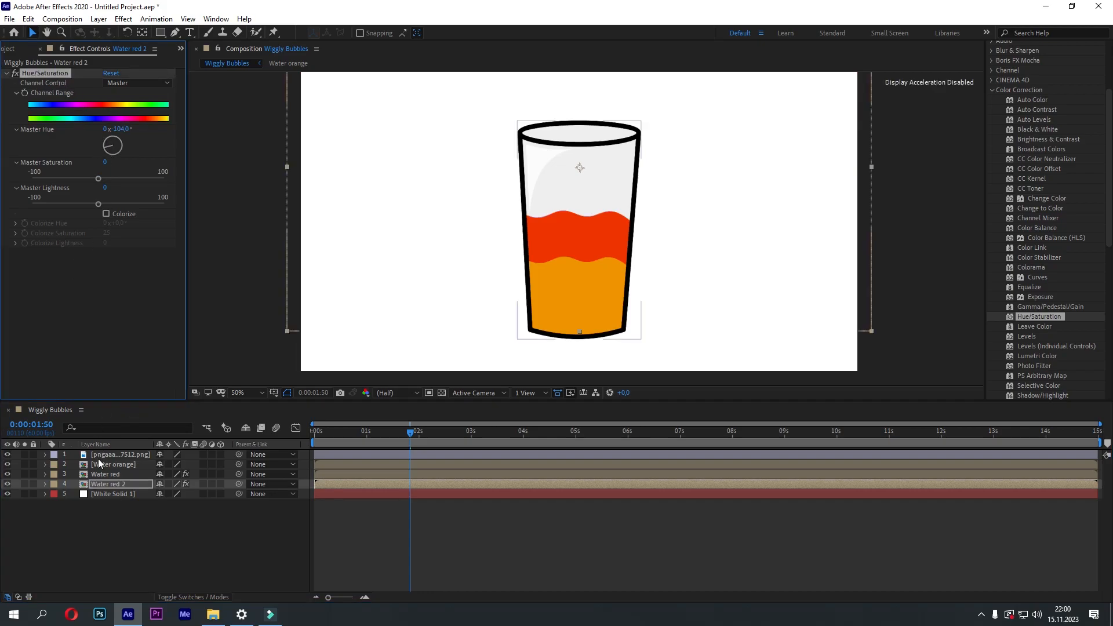
drag(105, 484, 118, 461)
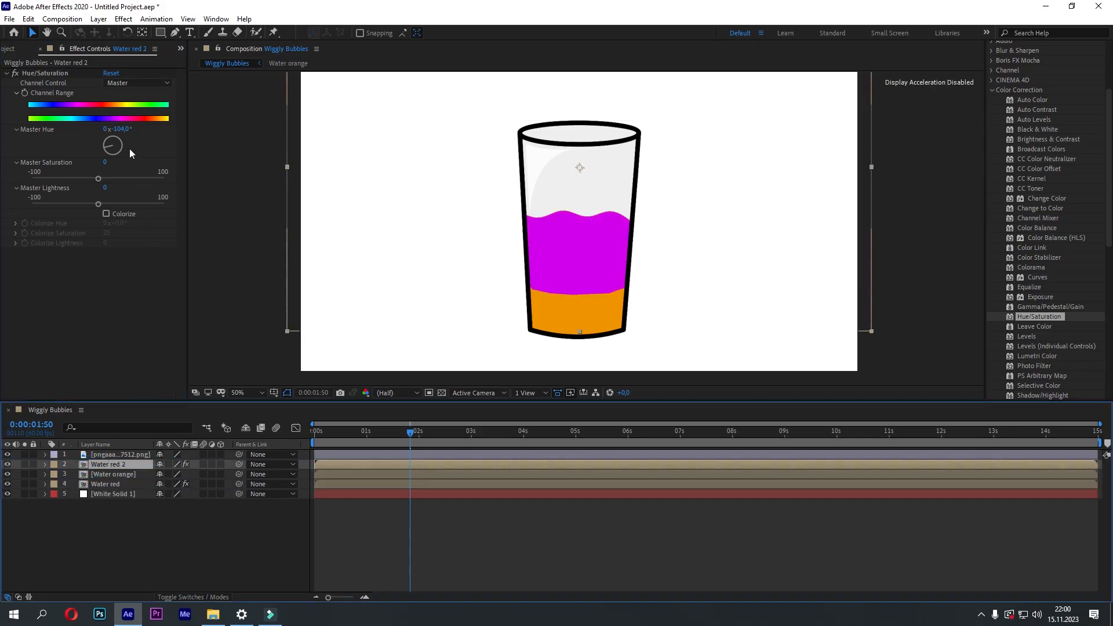
drag(110, 149, 120, 154)
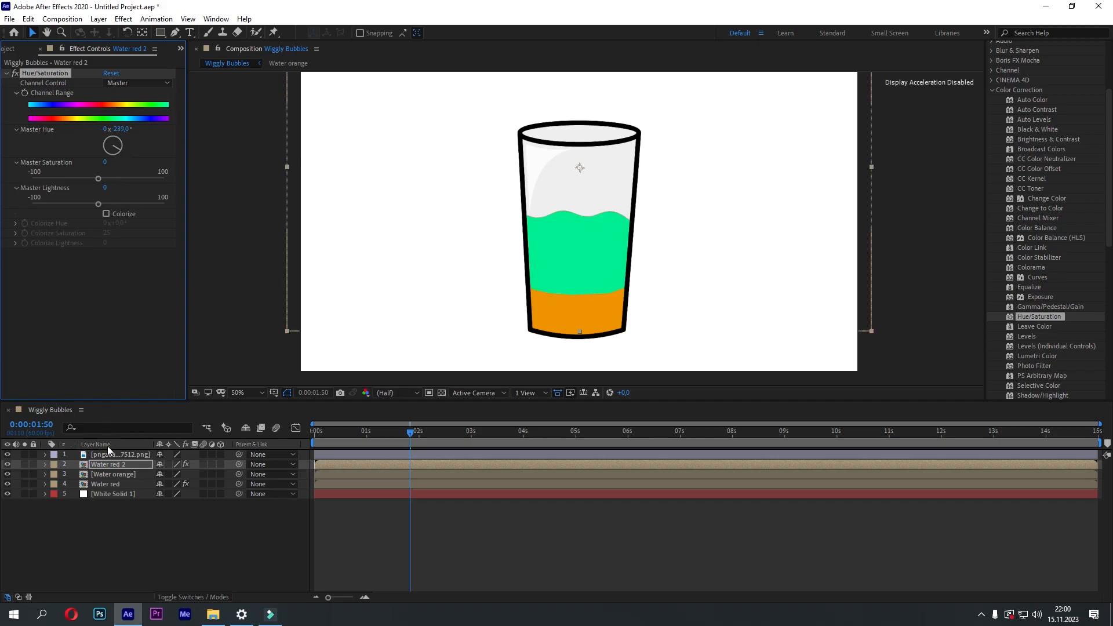
drag(114, 467, 116, 491)
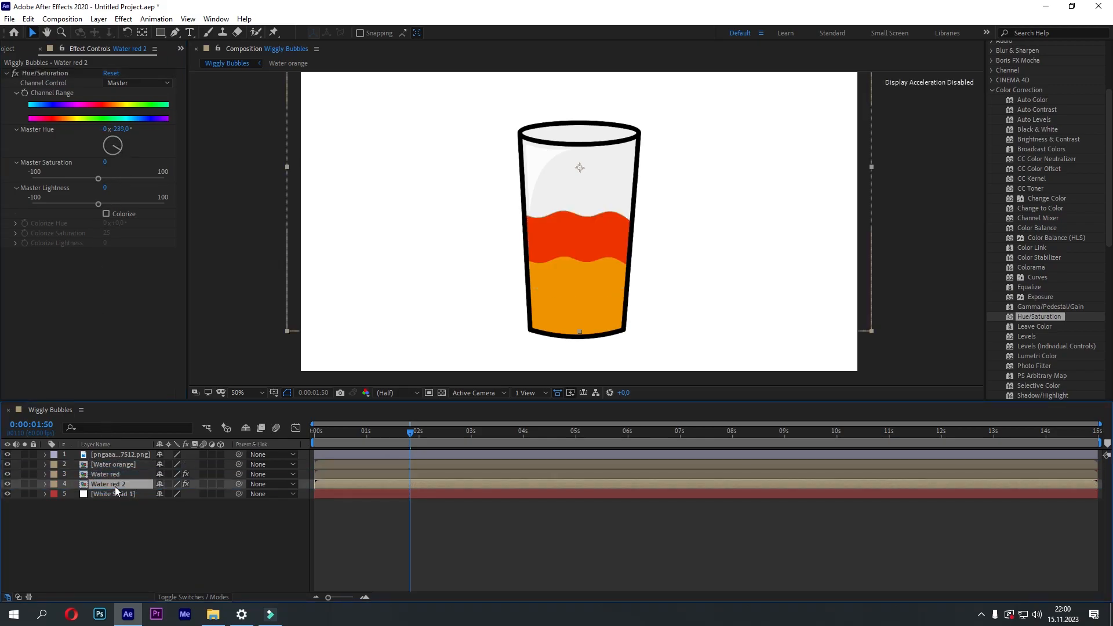
Raise the green liquid layer to position 960, 217, set its scale to 110%, and check the animation at 0:00:02:31
click(45, 486)
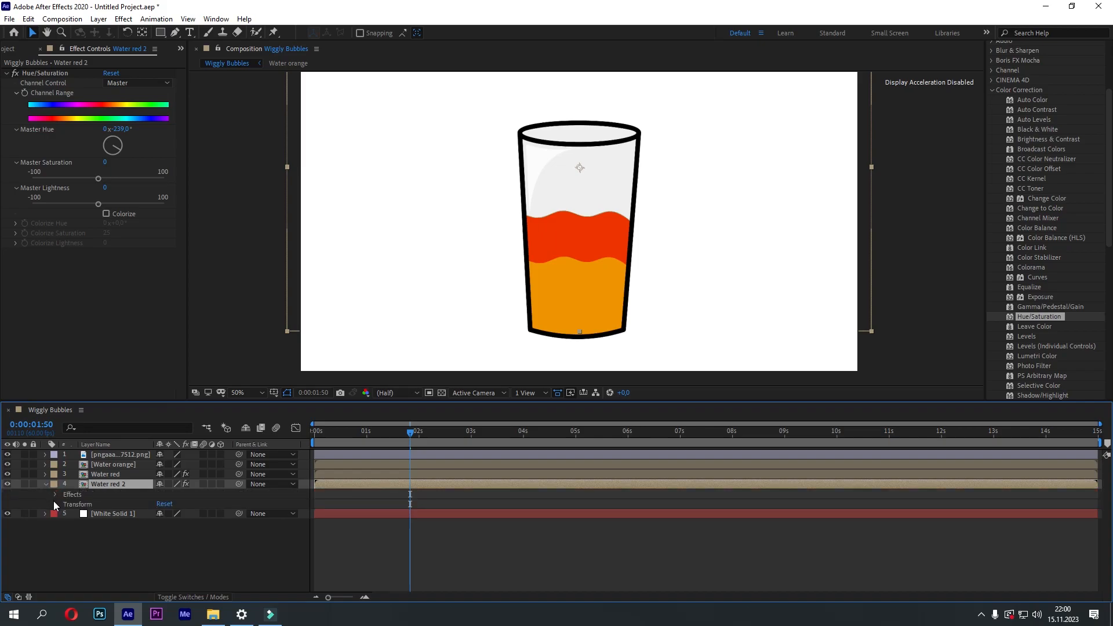
click(57, 505)
click(87, 535)
drag(182, 525, 90, 525)
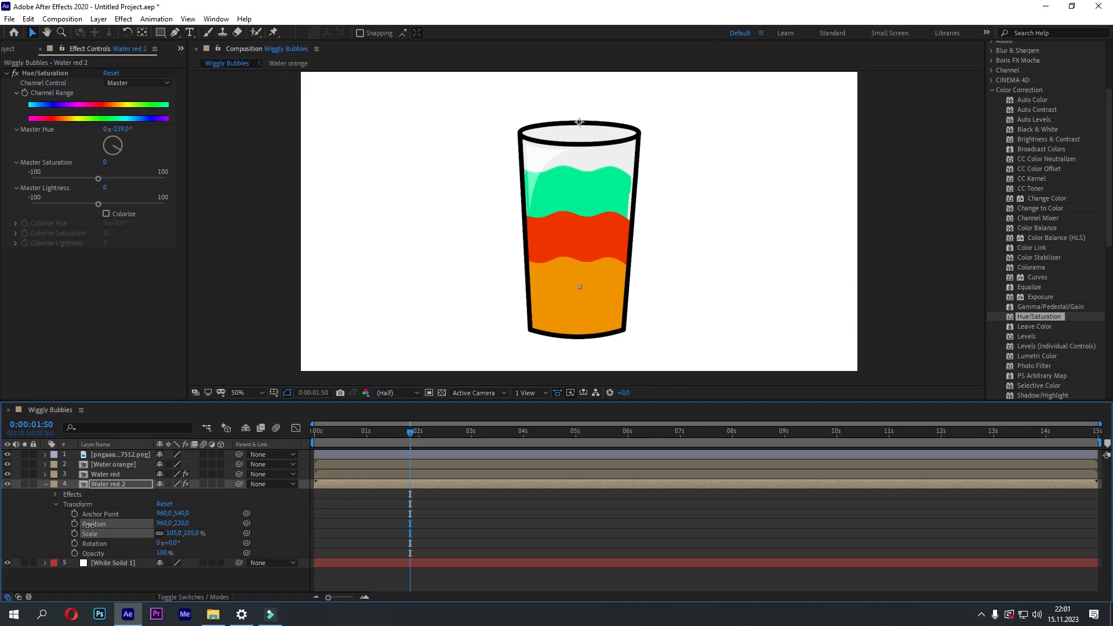
click(174, 533)
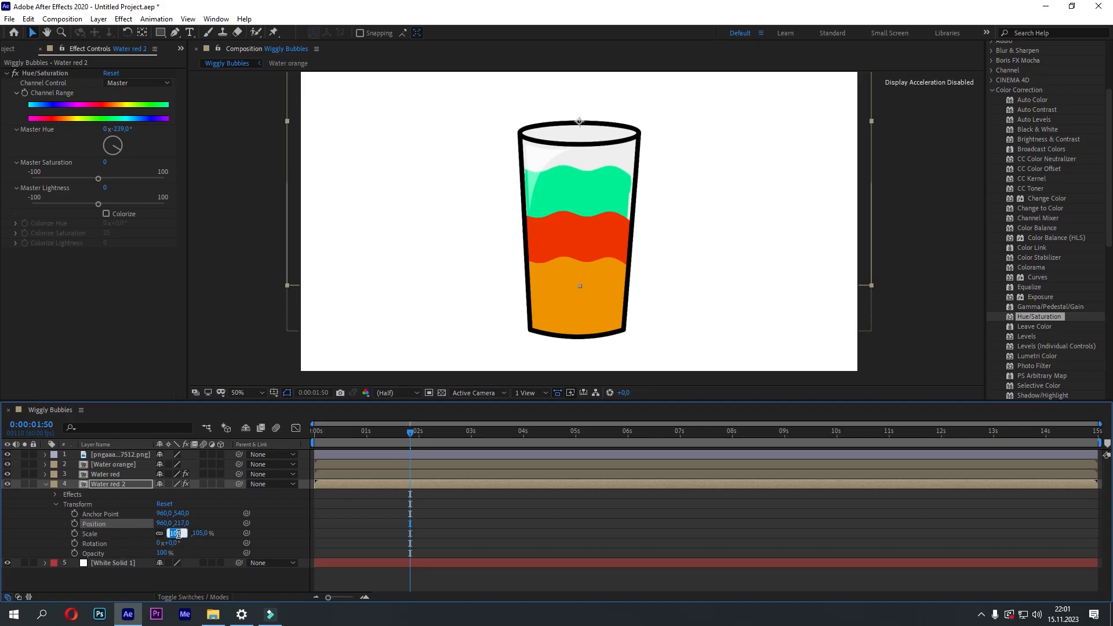
text(110)
key(Return)
click(355, 528)
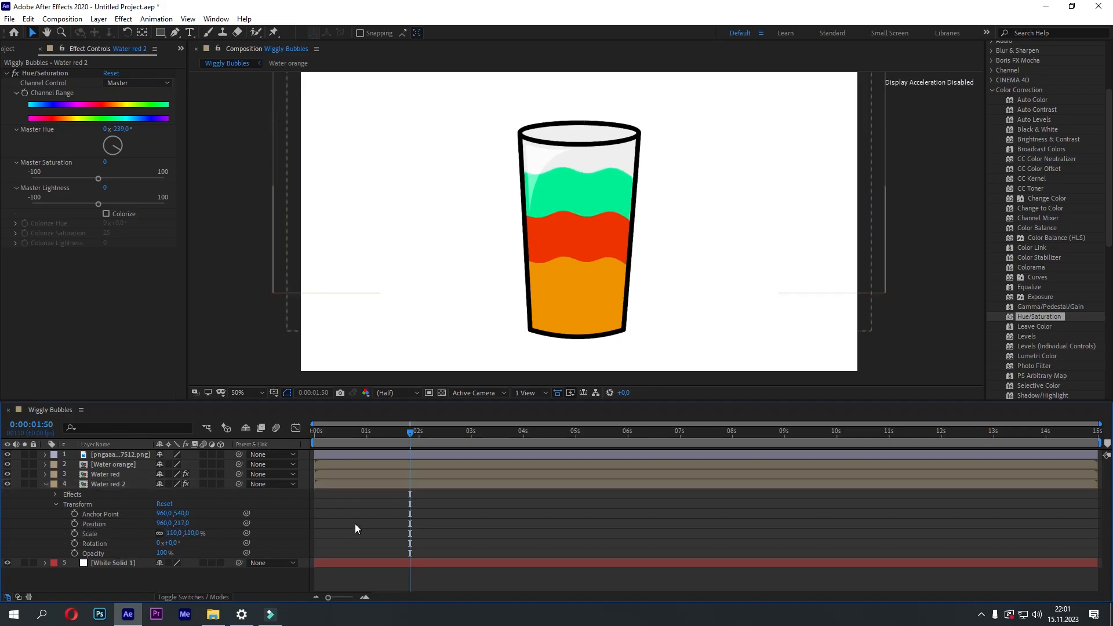
click(425, 432)
click(446, 432)
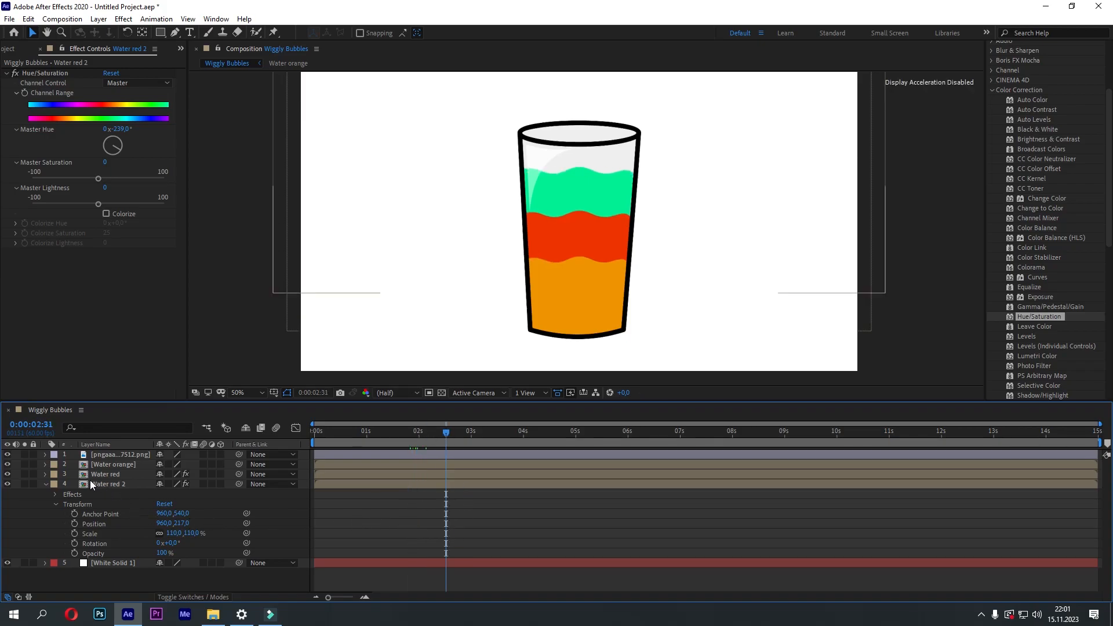
Nudge the Water red layer slightly upward, collapse both red layers' properties, and check the animation at 0:00:00:59
click(47, 483)
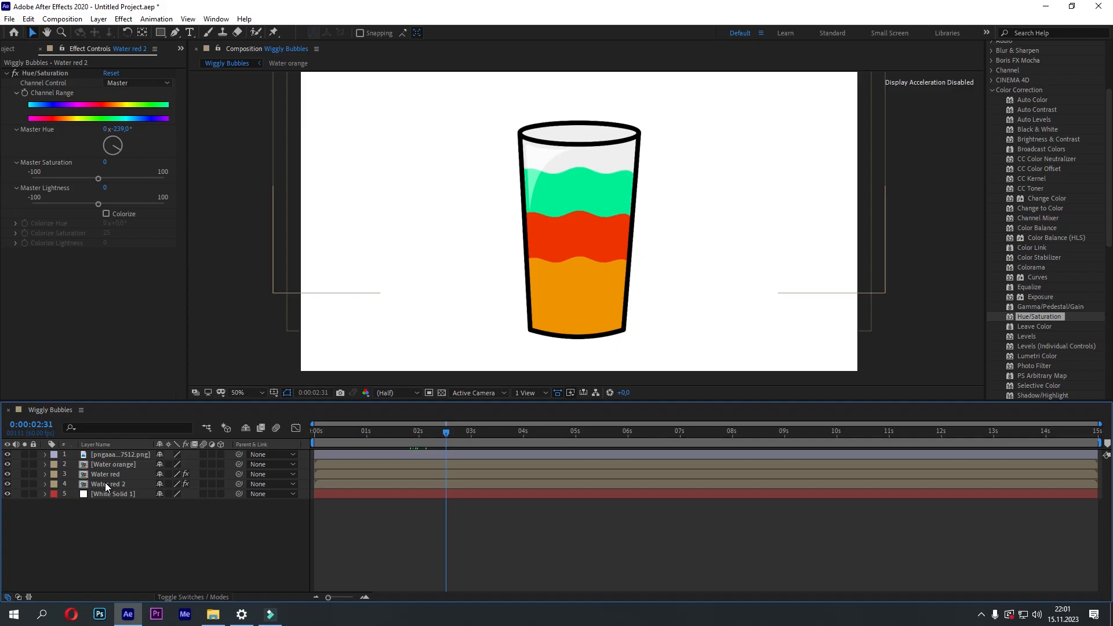
click(106, 485)
click(107, 473)
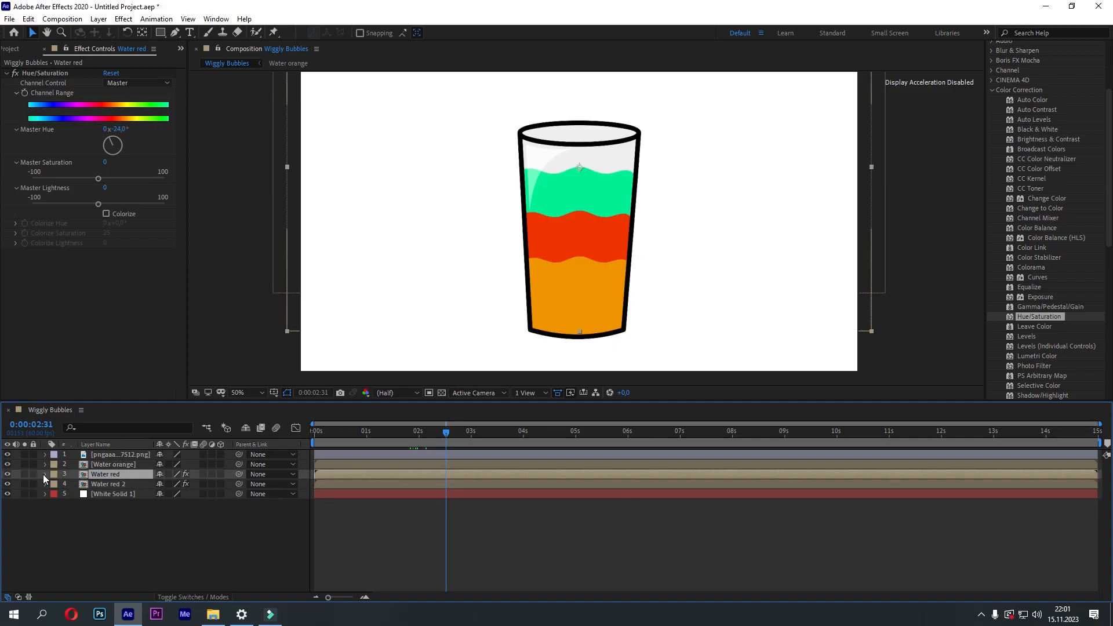
click(44, 474)
drag(185, 514, 182, 515)
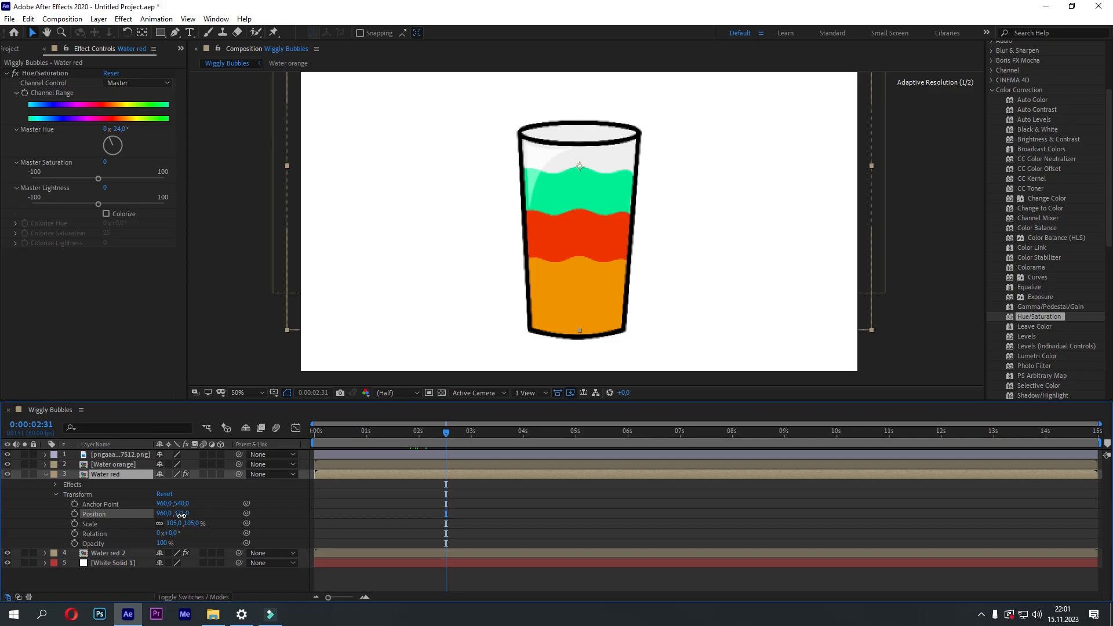
click(326, 505)
click(45, 475)
click(365, 432)
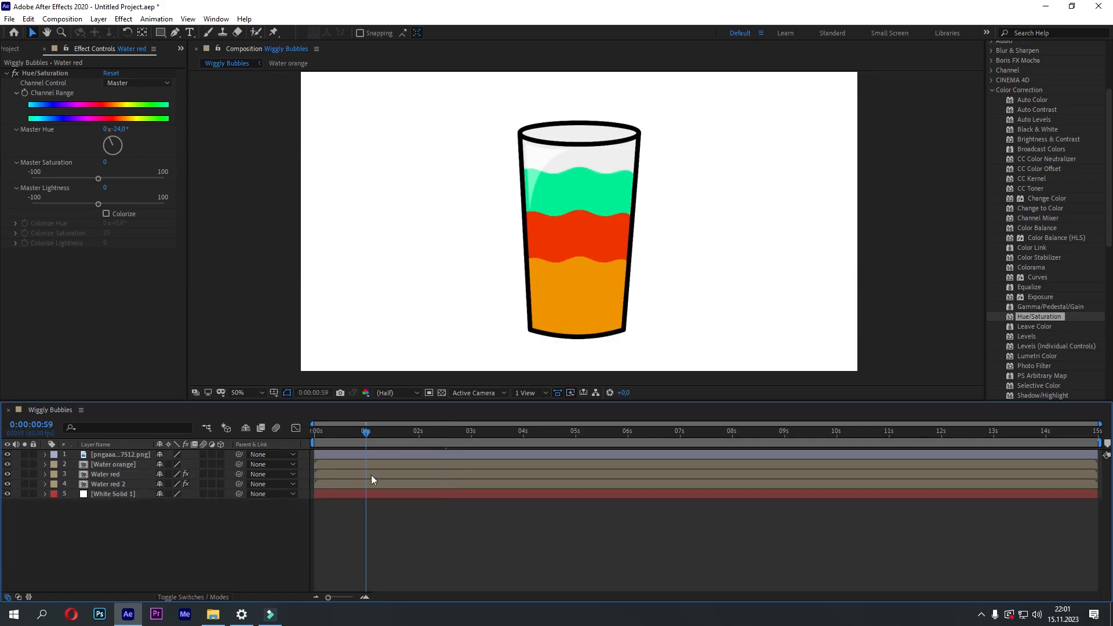
Pre-compose the three liquid layers into a new composition named "all water"
click(113, 485)
shift+click(111, 466)
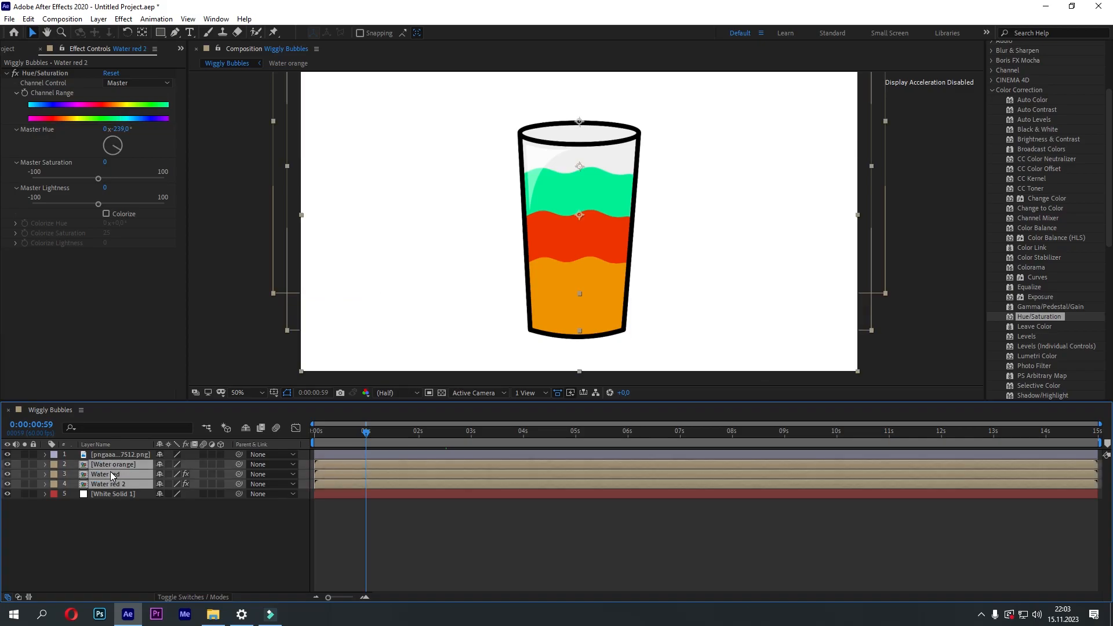
right_click(112, 466)
click(153, 413)
text(al)
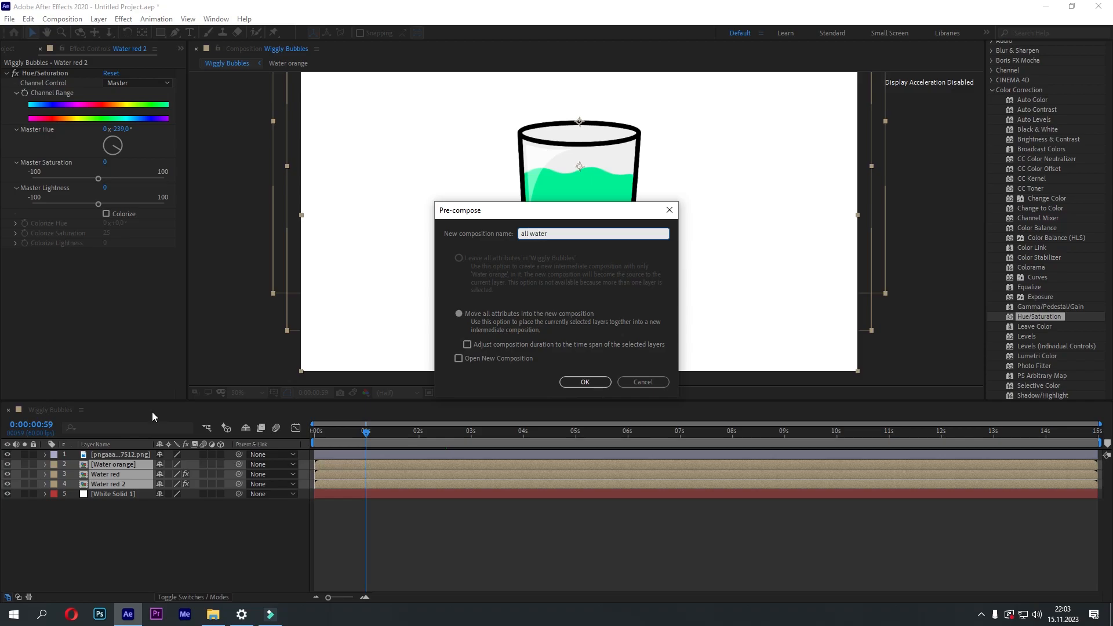
text(l water)
click(574, 382)
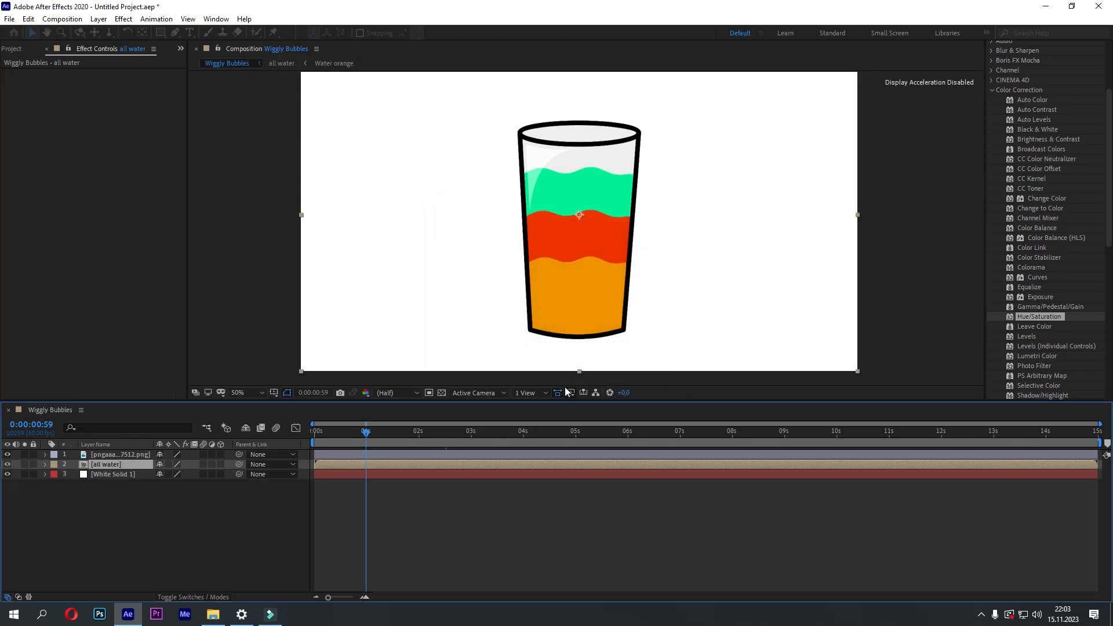
Set the all water layer's opacity to 85%, collapse its properties, and check the animation at 0:00:01:10
click(47, 464)
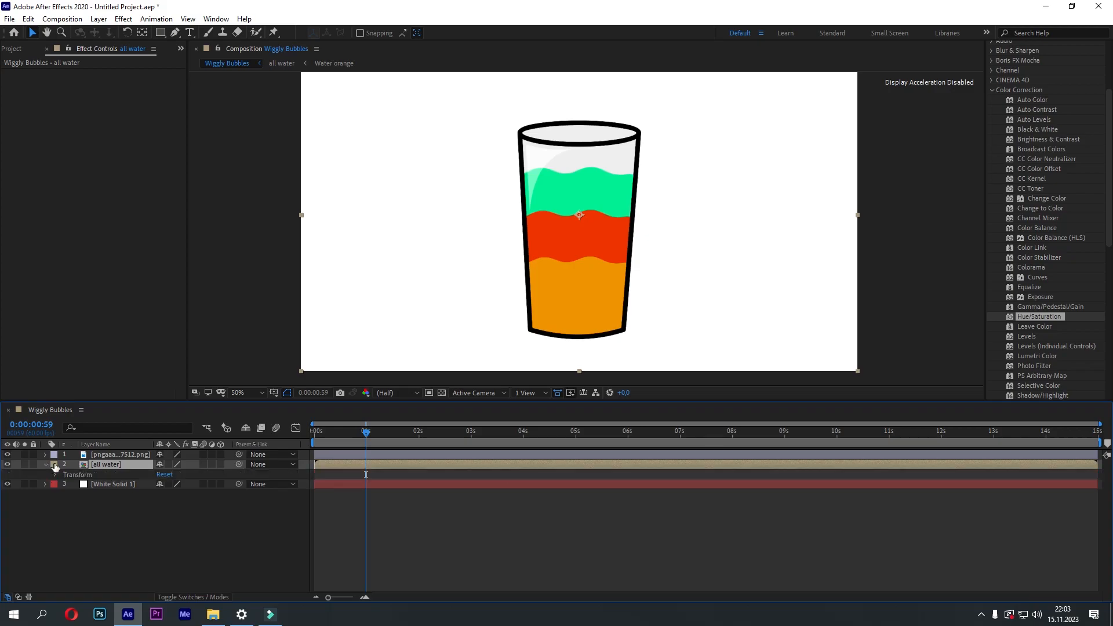
click(57, 475)
click(161, 525)
text(50)
key(Return)
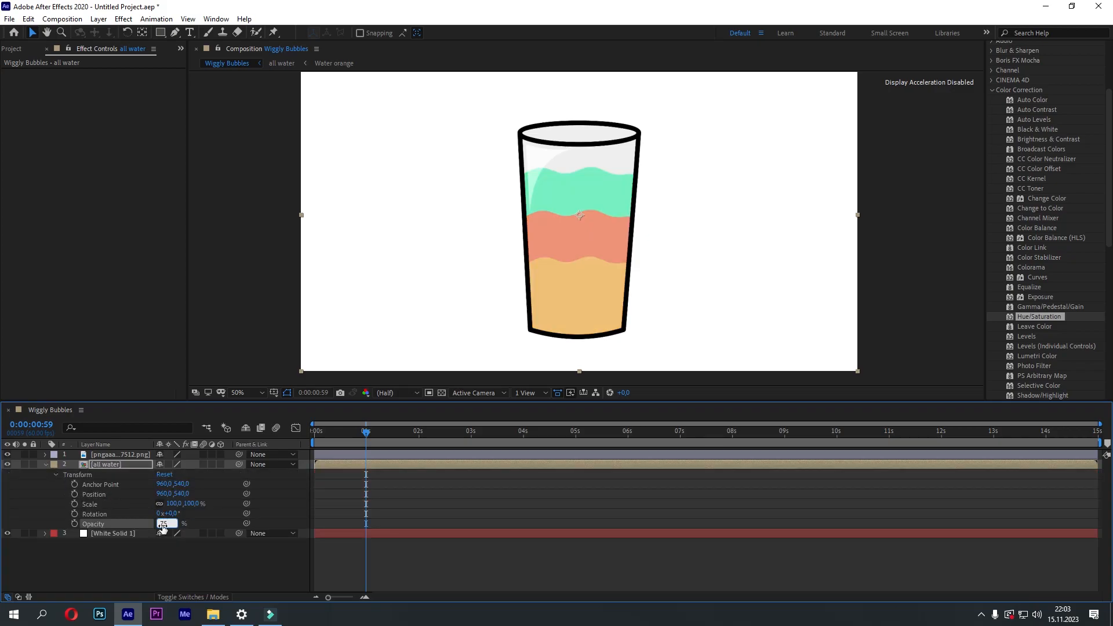
text(100)
key(Return)
text(85)
key(Return)
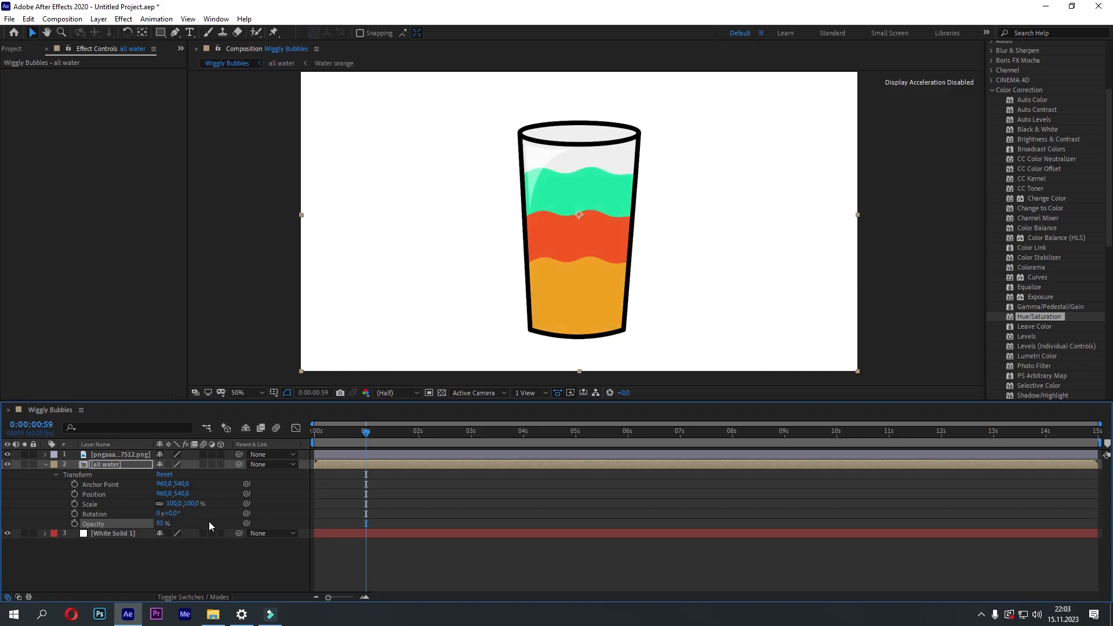
click(175, 557)
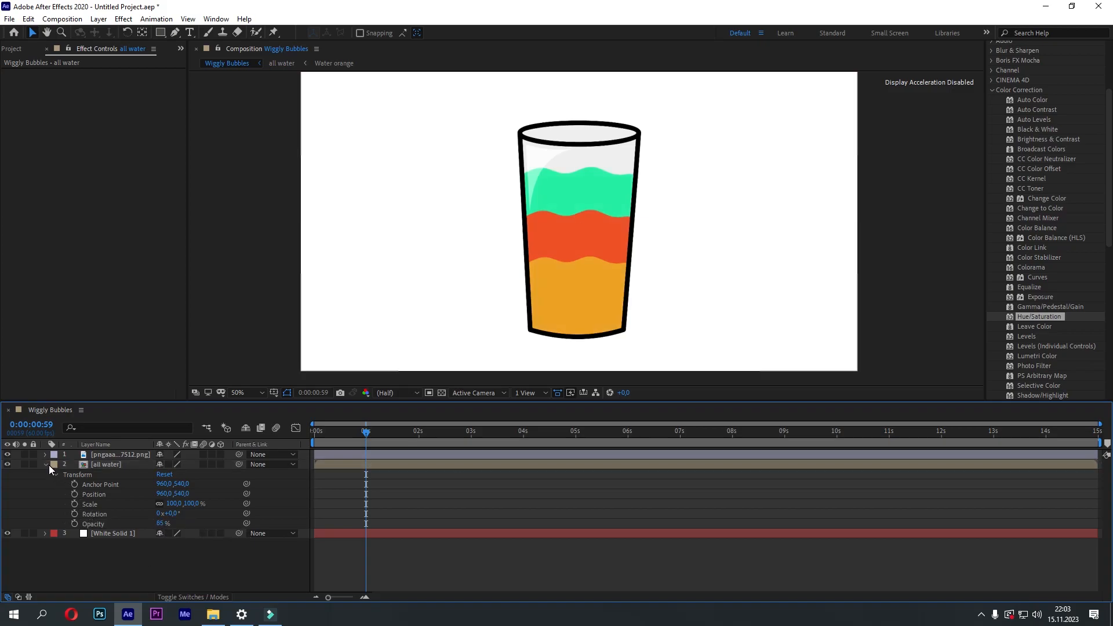
click(46, 465)
mouse_move(363, 431)
mouse_down()
mouse_move(324, 434)
mouse_move(374, 431)
mouse_up()
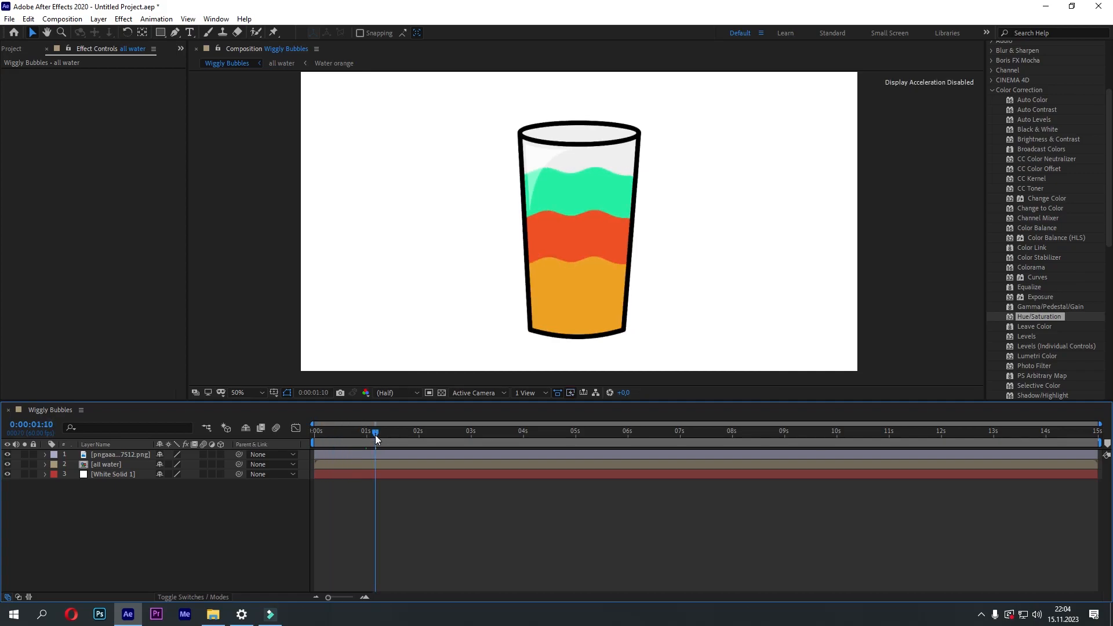
Create a white 1920 x 1080 px solid named "Bubbless"
right_click(215, 502)
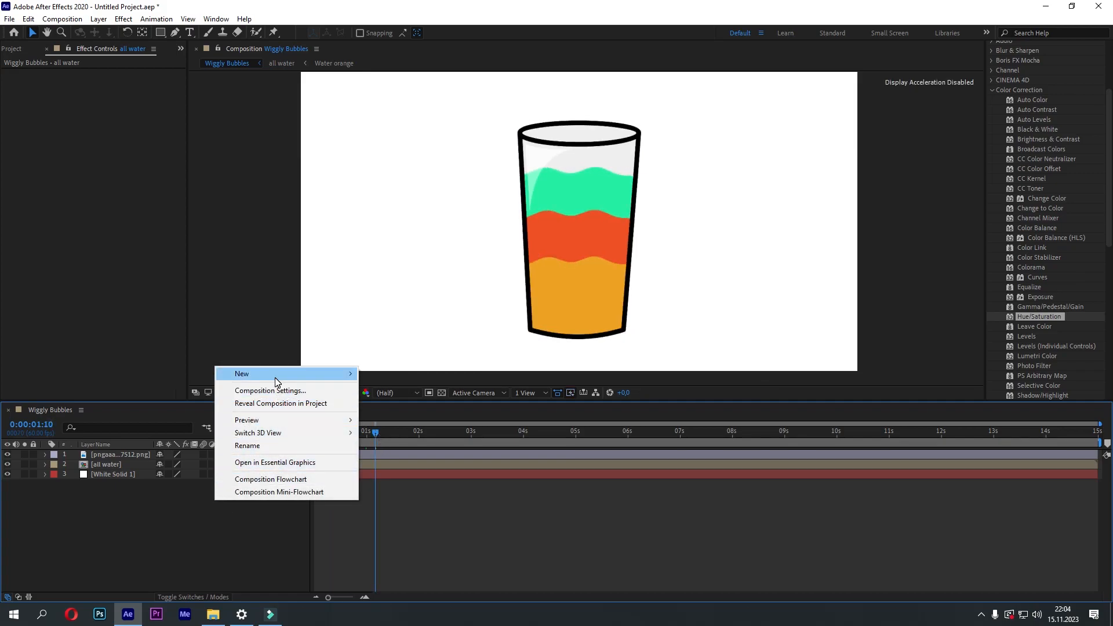
mouse_move(276, 376)
click(385, 400)
click(556, 378)
drag(493, 313, 360, 179)
click(671, 235)
click(566, 207)
key(ctrl+a)
text(B)
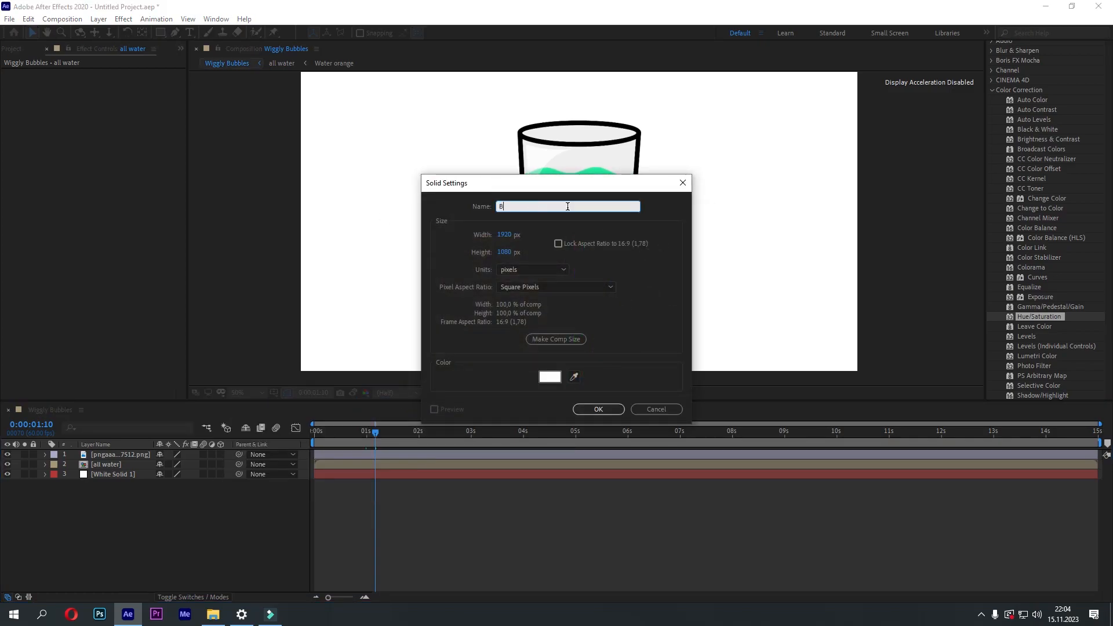
click(598, 409)
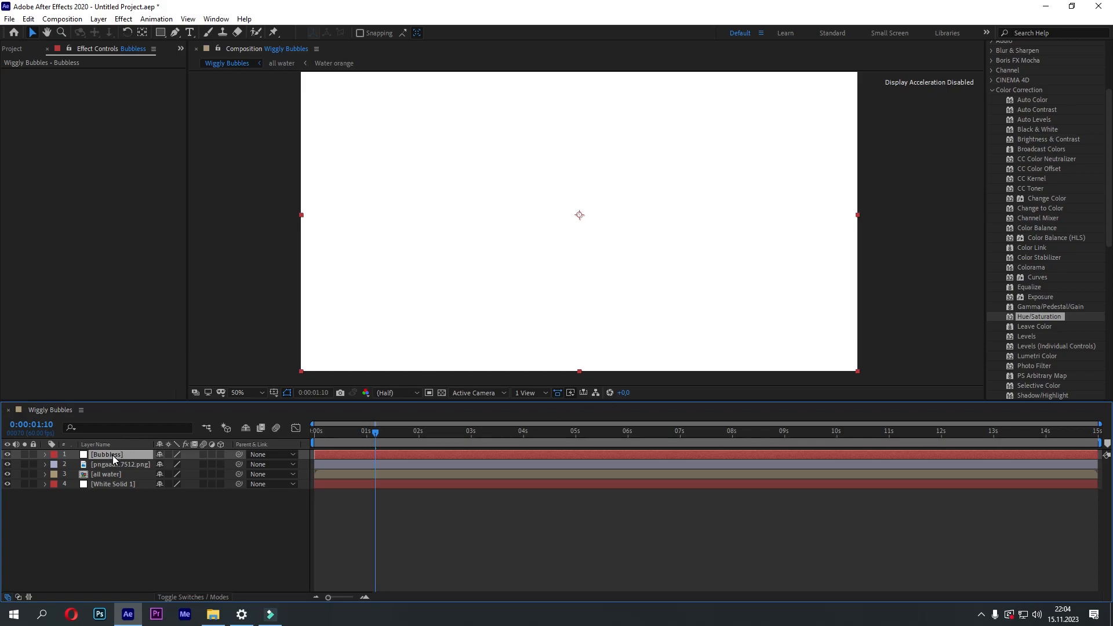
Find the CC Bubbles effect and apply it to the Bubbless solid
click(991, 90)
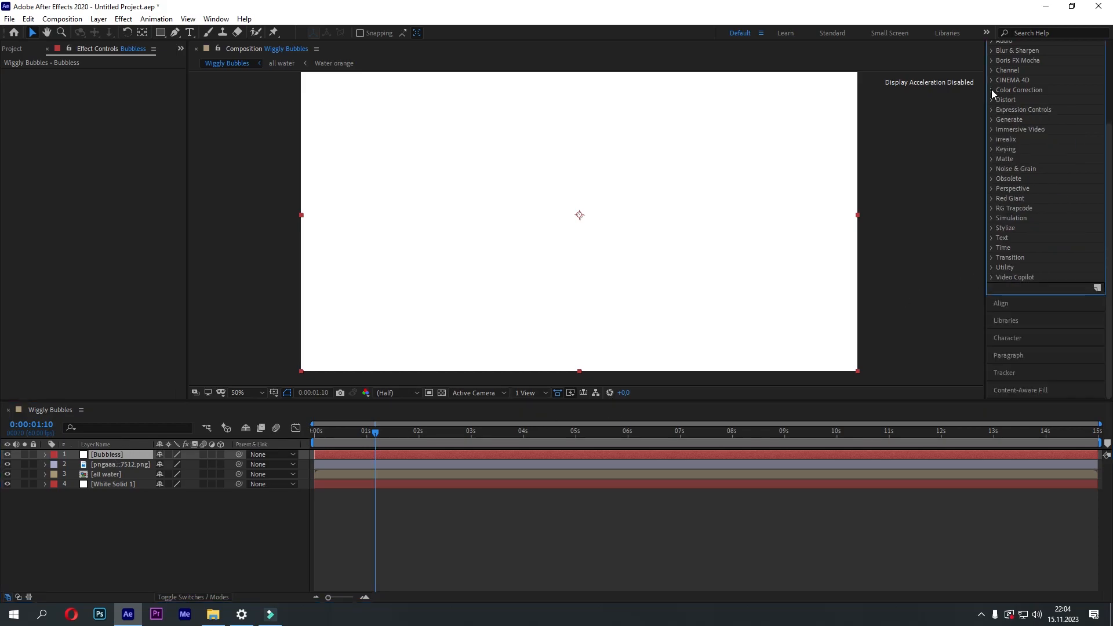
click(1038, 115)
text(cc bub)
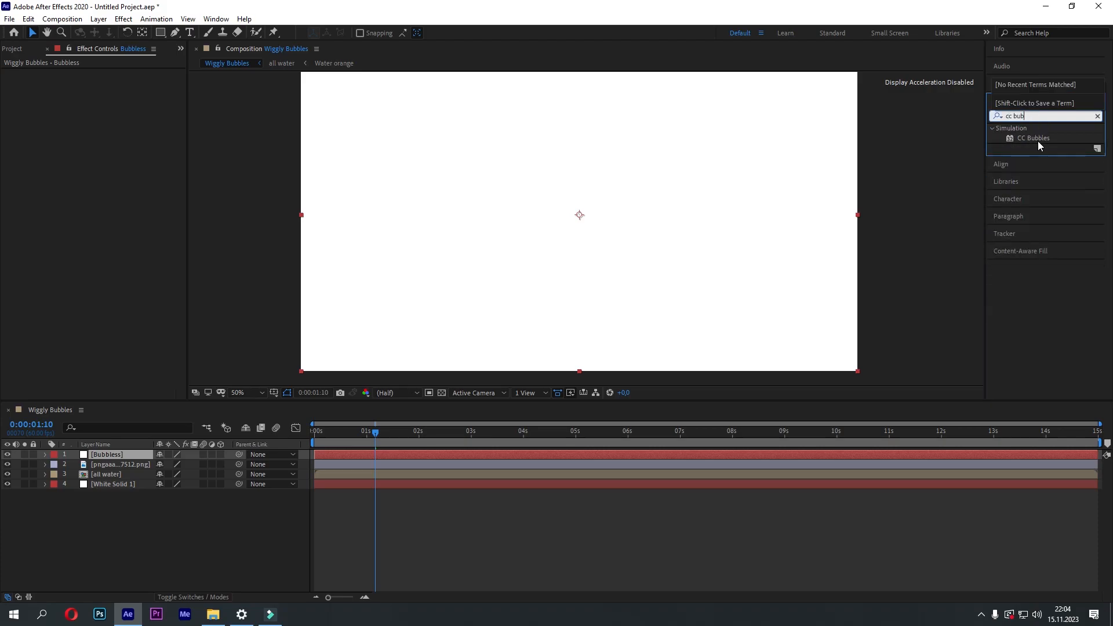
drag(1040, 146, 135, 459)
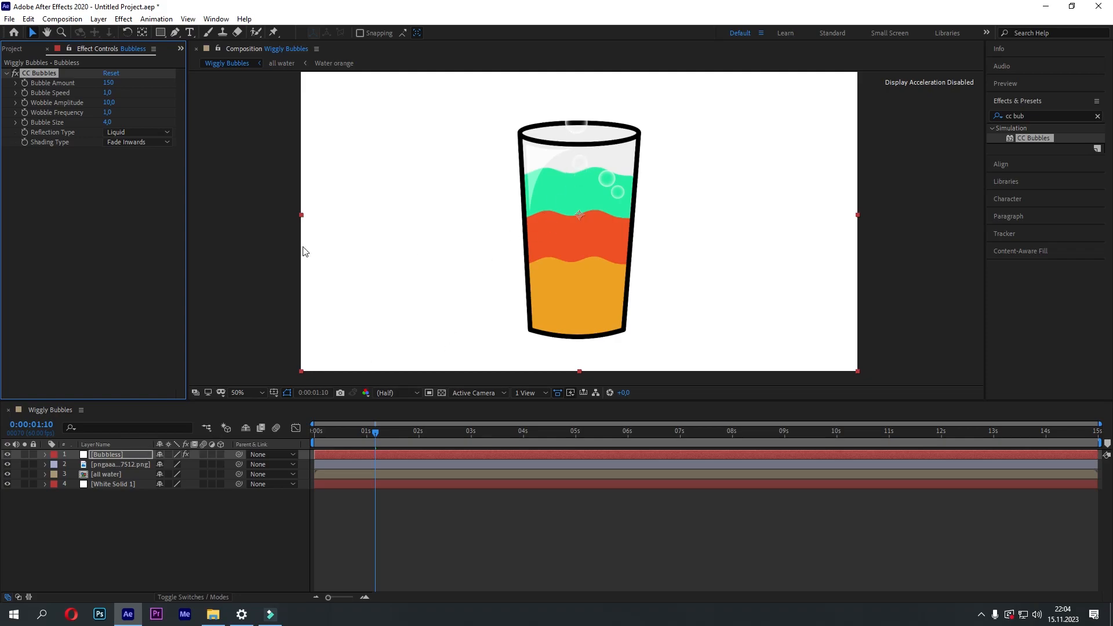
Hide every layer except Bubbless and preview the bubble animation
drag(7, 465, 8, 487)
click(70, 88)
click(197, 530)
key(space)
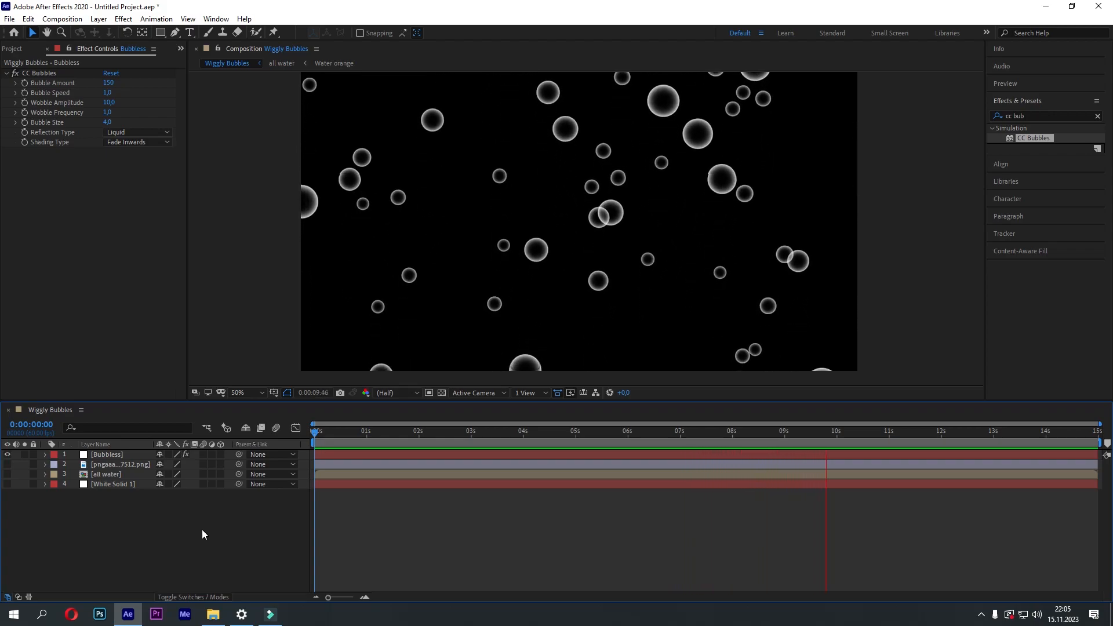
key(space)
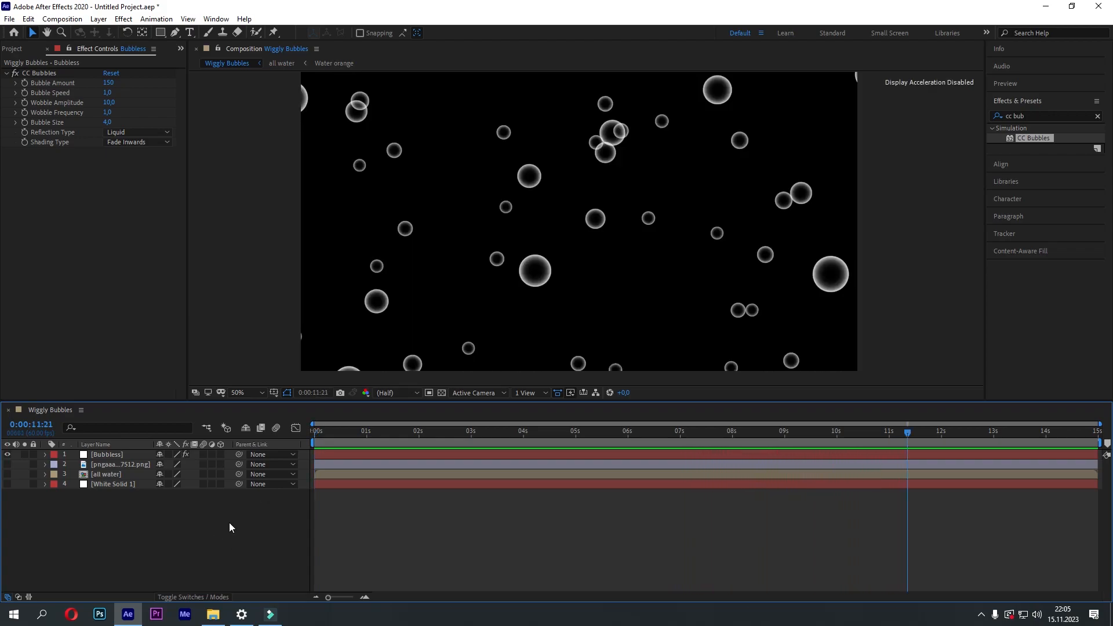
Set the bubble speed to 4 and preview the bubbles from the start of the composition
click(108, 93)
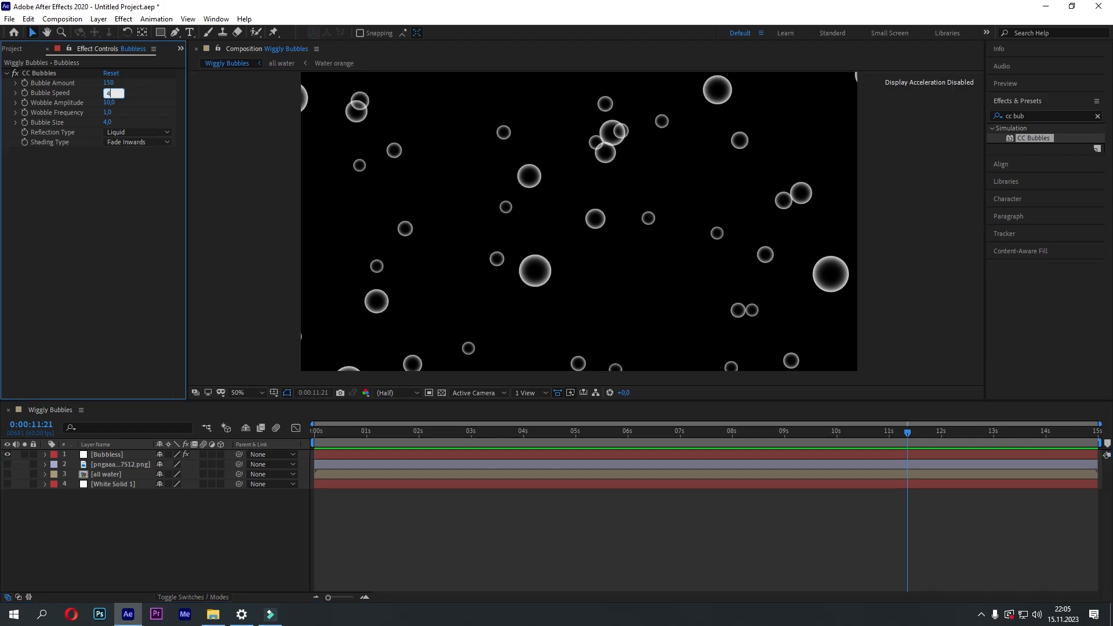
click(143, 93)
drag(356, 436, 301, 441)
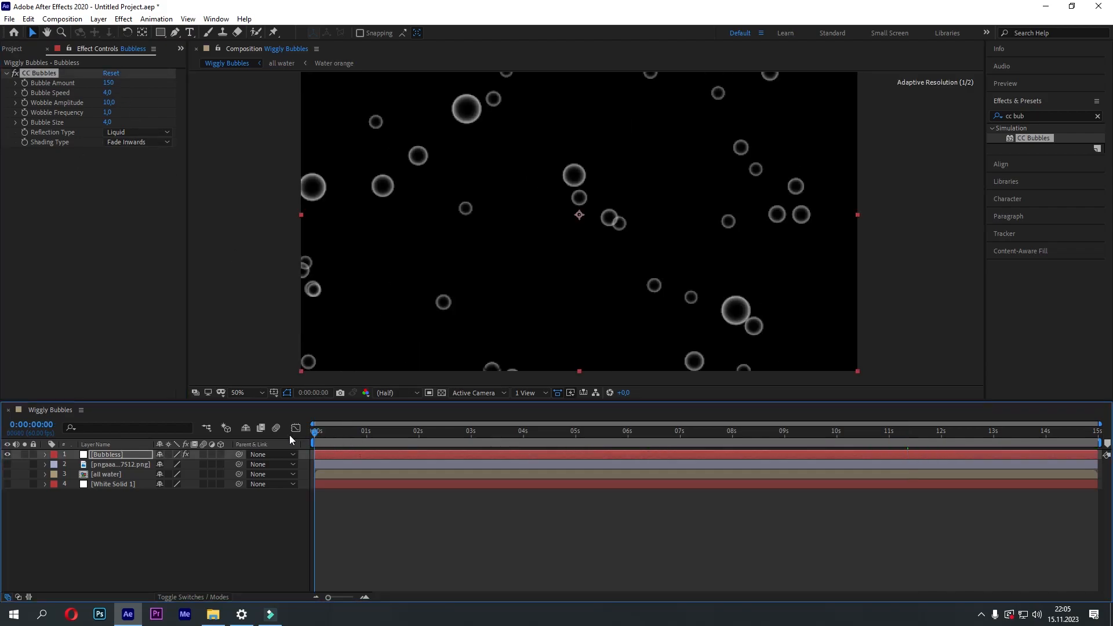
click(168, 521)
key(space)
Set the bubbles' wobble amplitude to 3, wobble frequency to 5 and bubble size to 3.7
click(108, 102)
text(3)
click(158, 99)
click(108, 113)
text(5)
click(142, 110)
drag(108, 122, 84, 120)
Switch the bubbles' shading type to Lighten and show the hidden glass, liquid and background layers
click(135, 142)
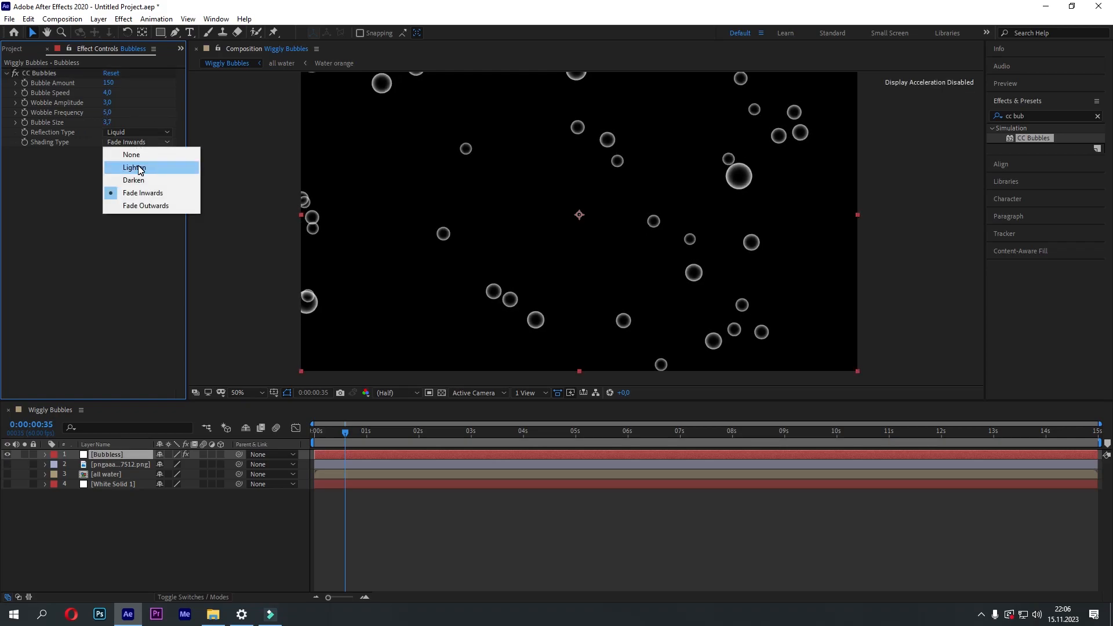
click(138, 167)
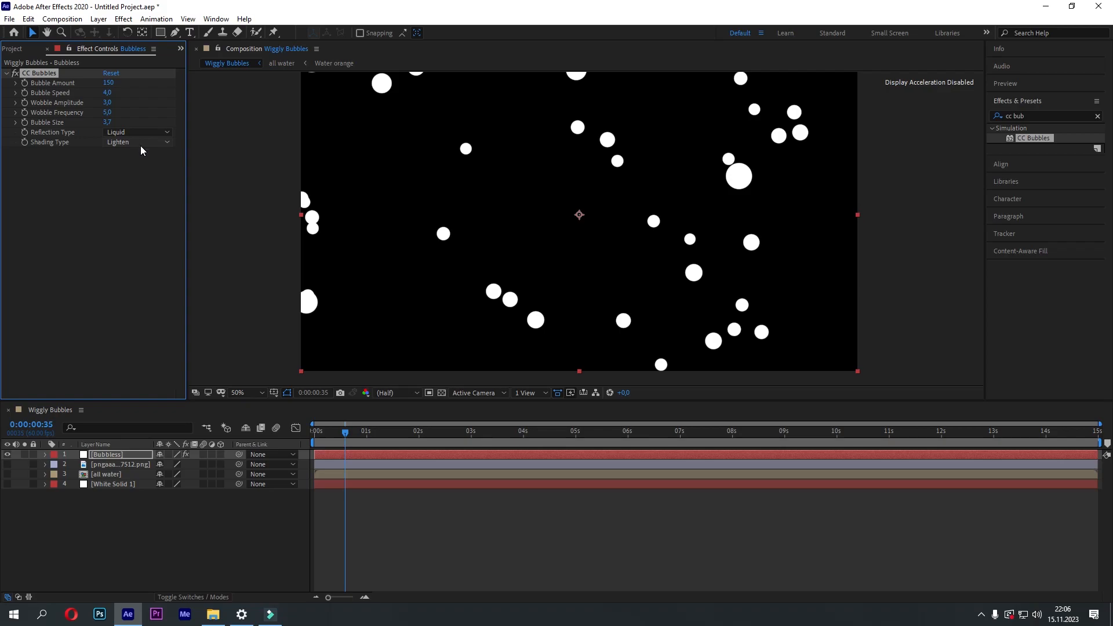
drag(7, 465, 27, 484)
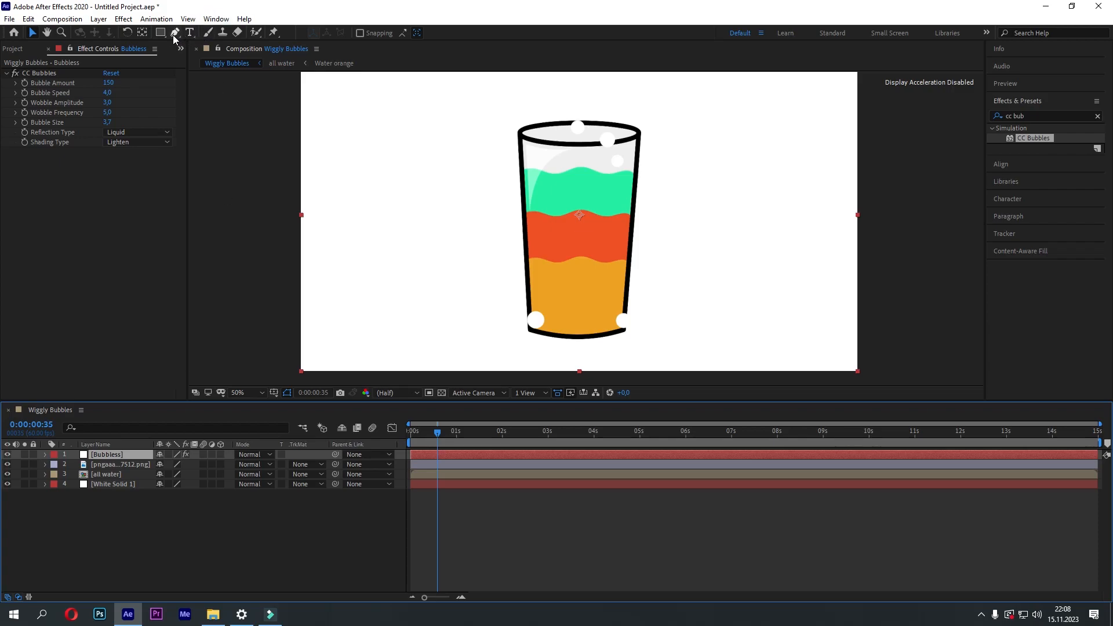
Draw a closed Pen mask on the Bubbless layer following the glass's sides and base up to the green liquid's surface, and fit the composition in view
click(175, 33)
scroll(571, 347, up, 1)
drag(608, 327, 585, 212)
click(638, 316)
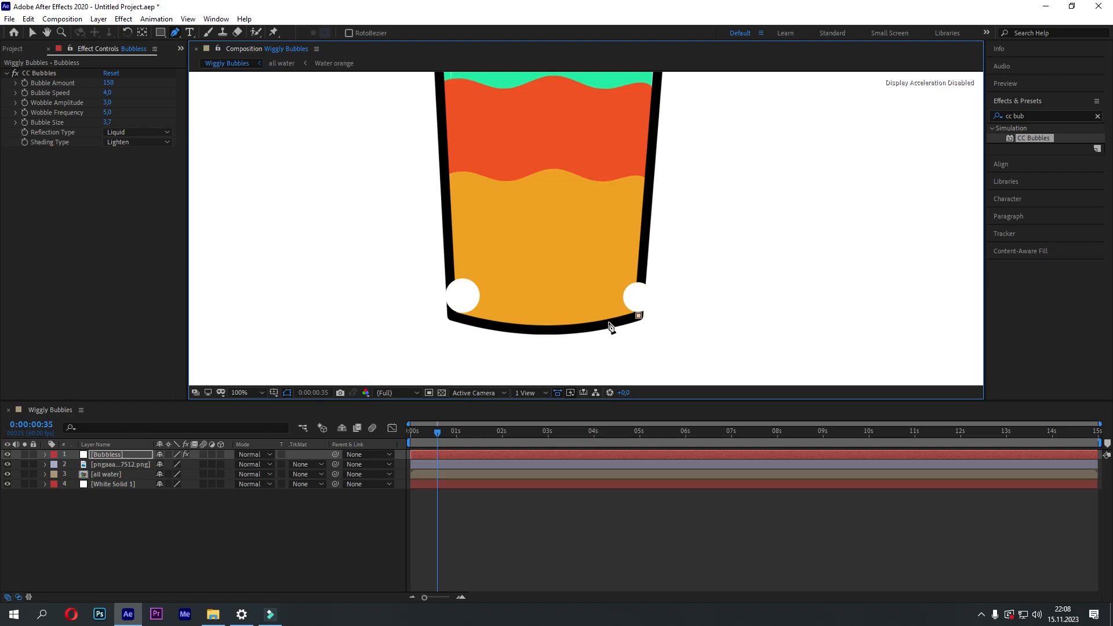
click(521, 331)
drag(457, 181, 447, 256)
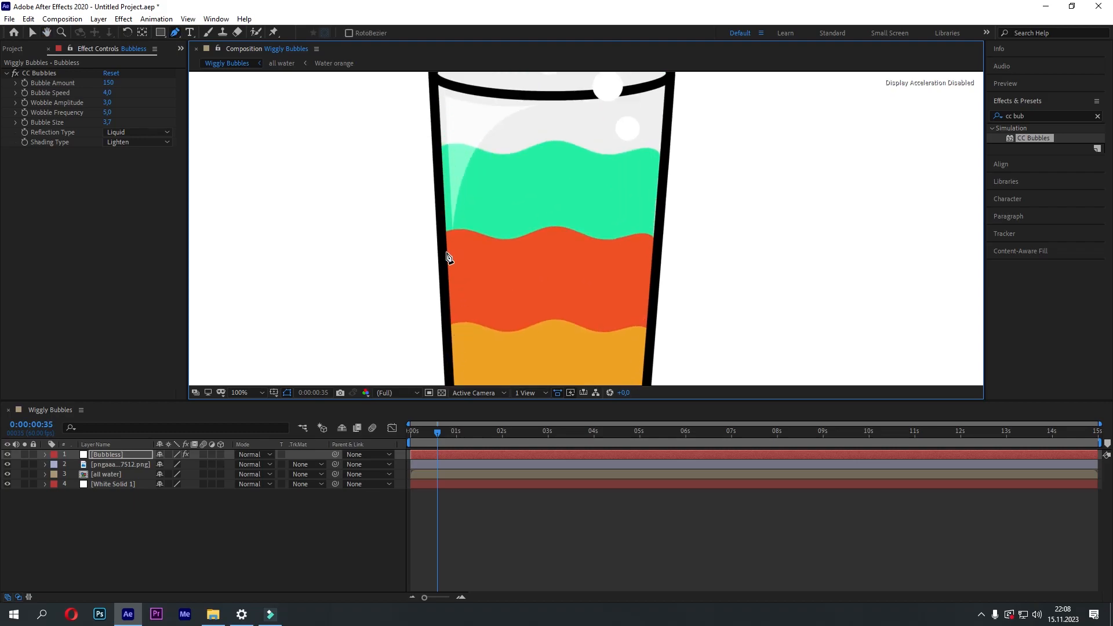
drag(487, 191, 442, 233)
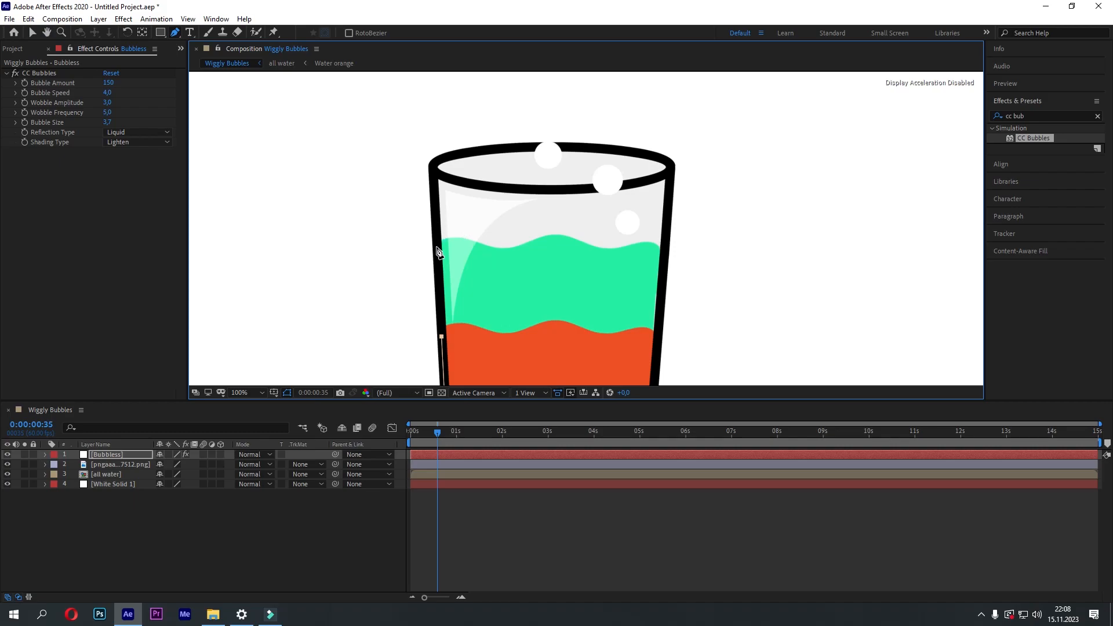
drag(664, 250, 664, 91)
click(659, 317)
click(653, 216)
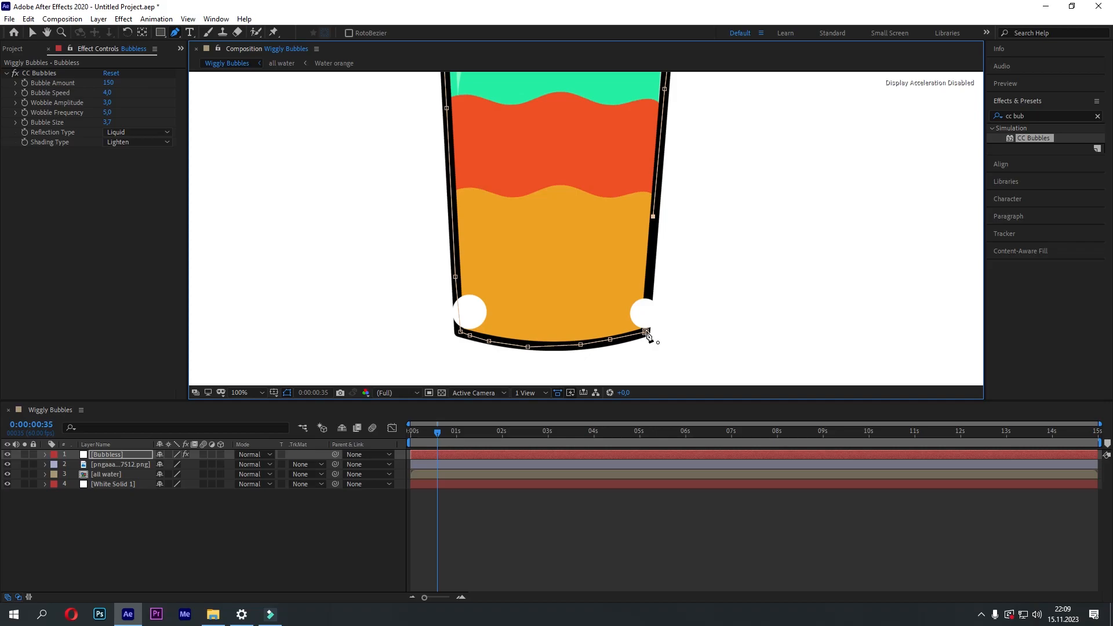
click(646, 331)
click(256, 392)
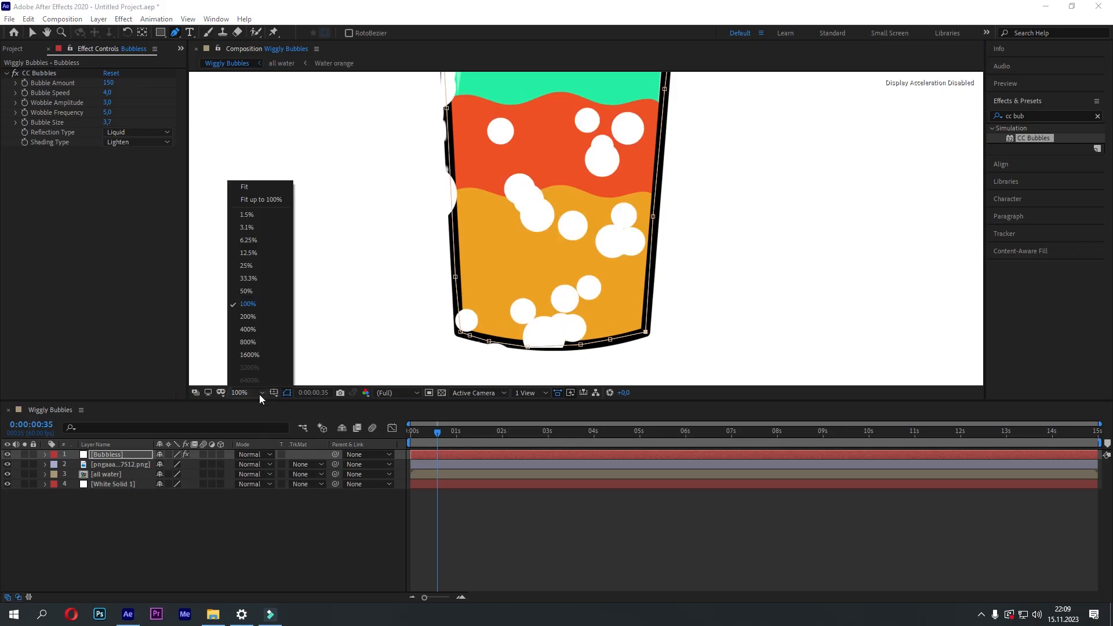
click(248, 182)
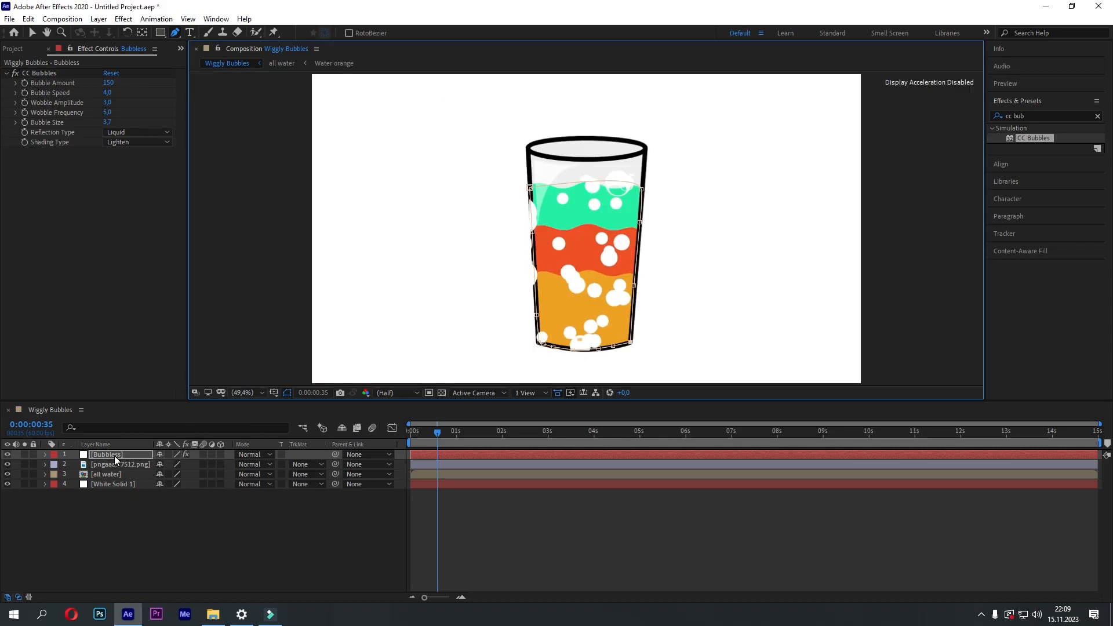
Move the Bubbless layer directly beneath the glass image layer in the stack
drag(116, 455, 115, 469)
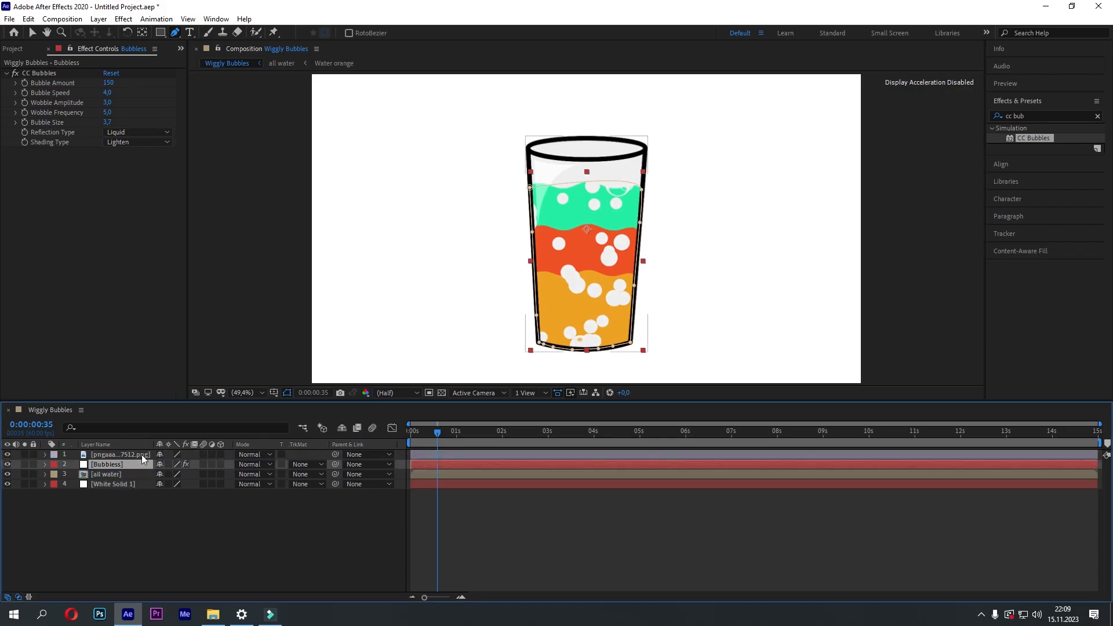
click(144, 541)
click(114, 464)
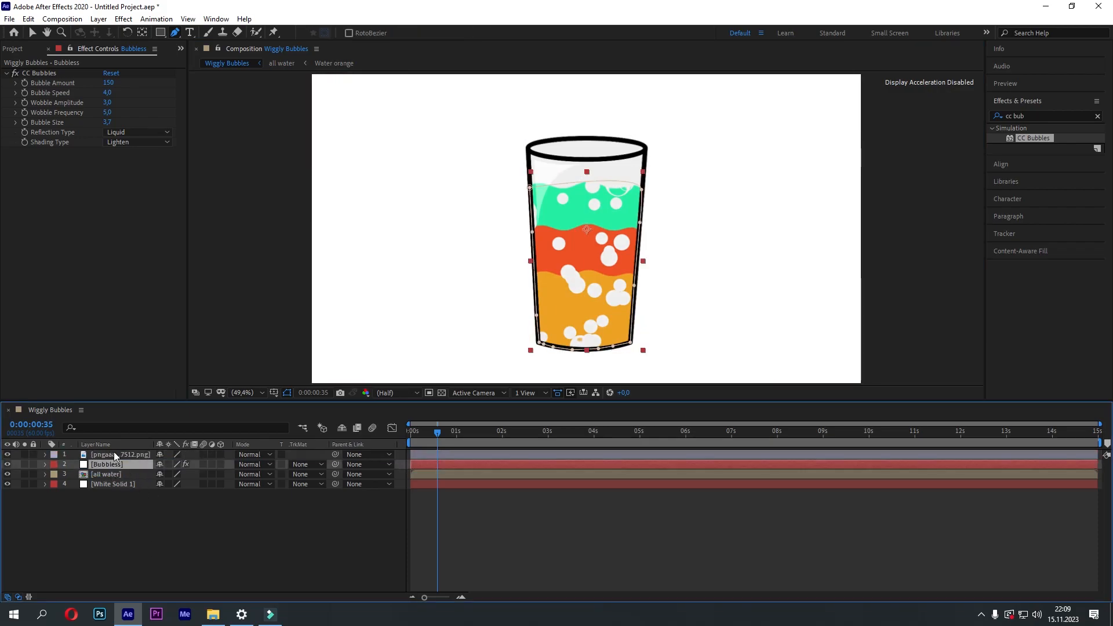
Try the None shading type on the bubbles and settle on Fade Inwards
click(139, 142)
click(125, 153)
click(128, 144)
click(139, 194)
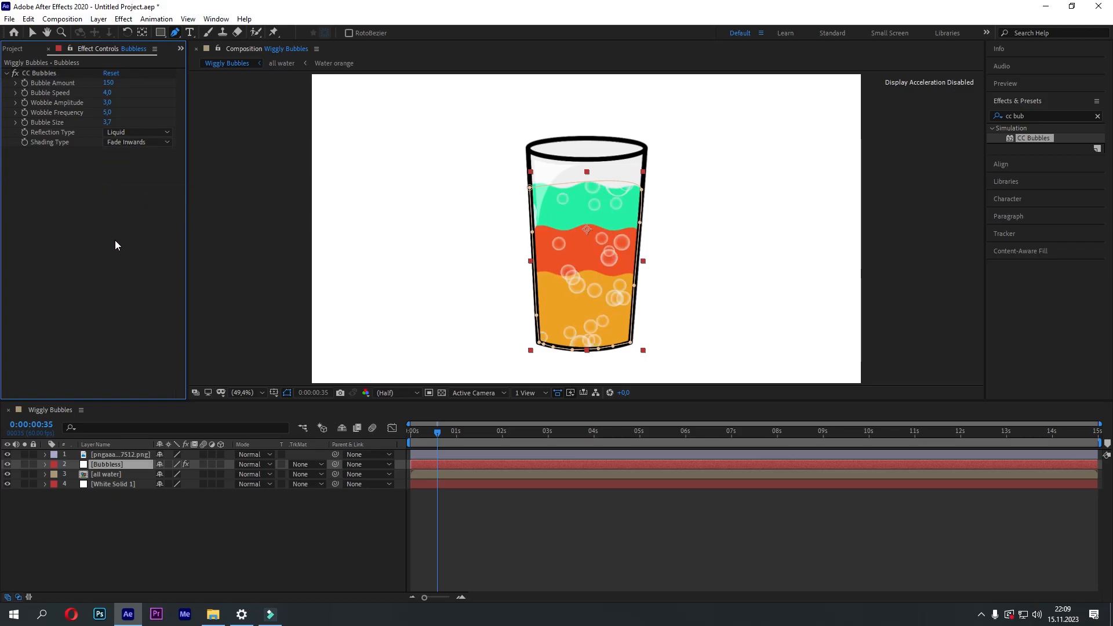
Set the Bubbless layer's opacity to 65% and preview the finished animation from the start
click(73, 464)
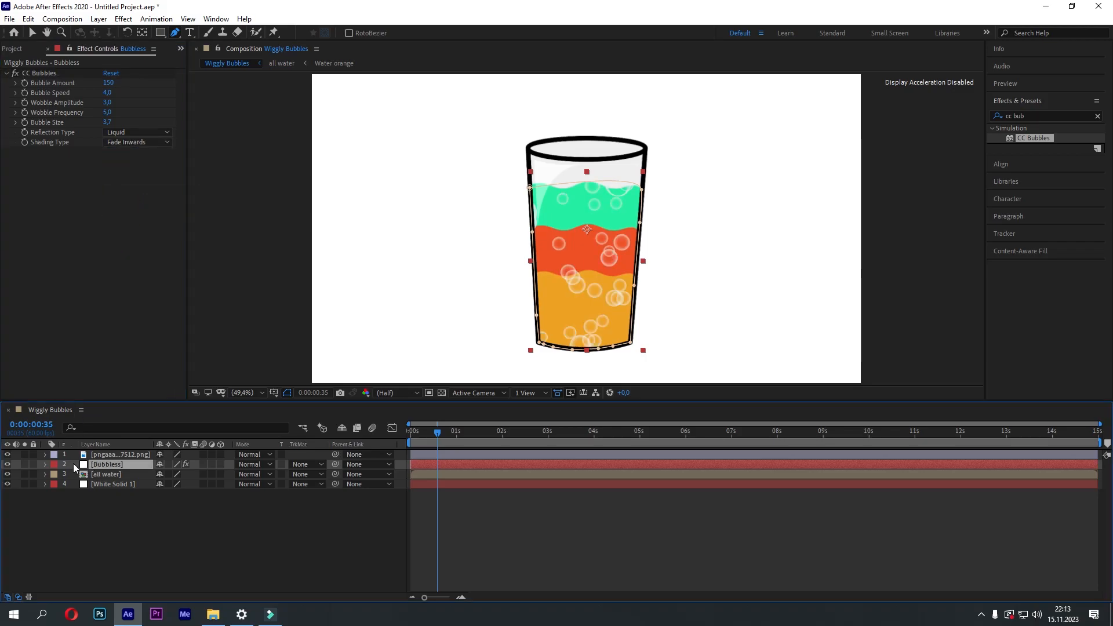
click(46, 464)
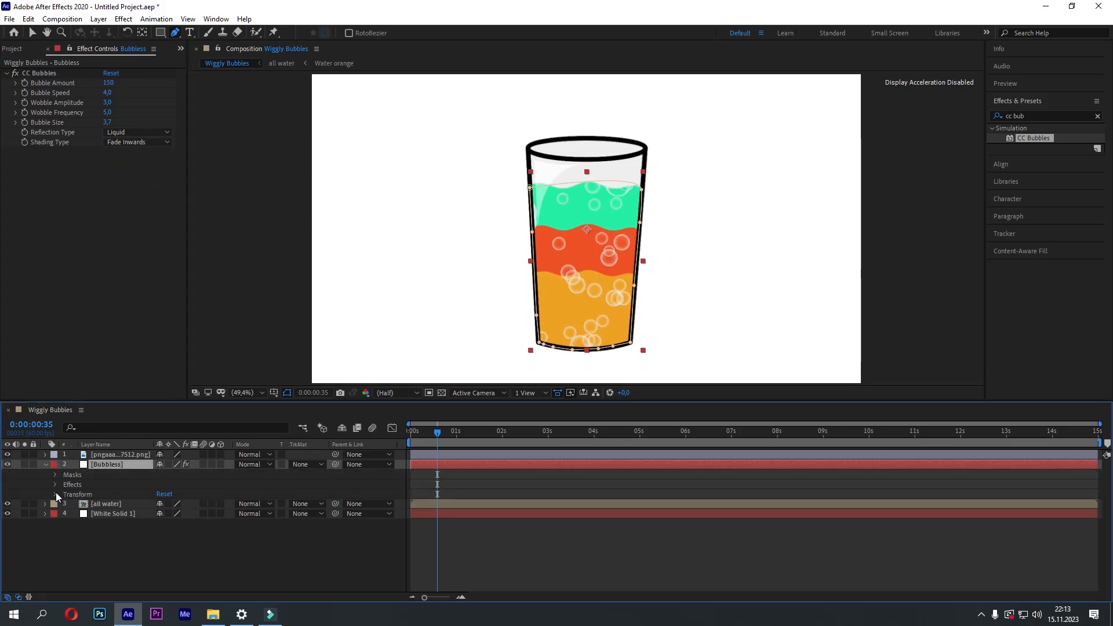
click(55, 494)
click(162, 543)
text(65)
key(Return)
click(255, 515)
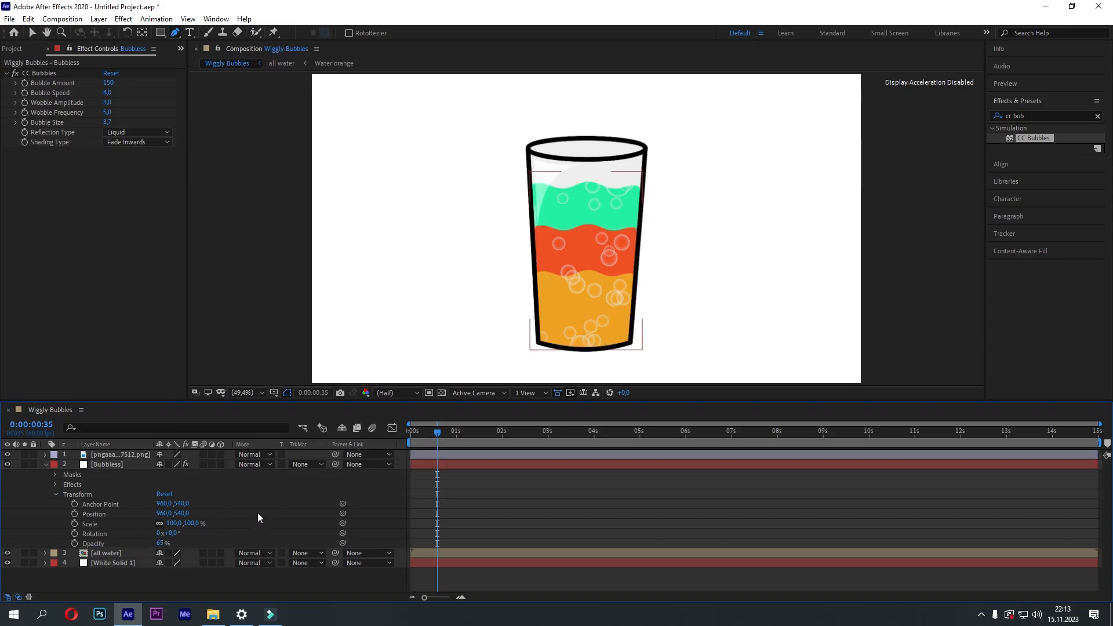
drag(437, 437, 391, 437)
key(space)
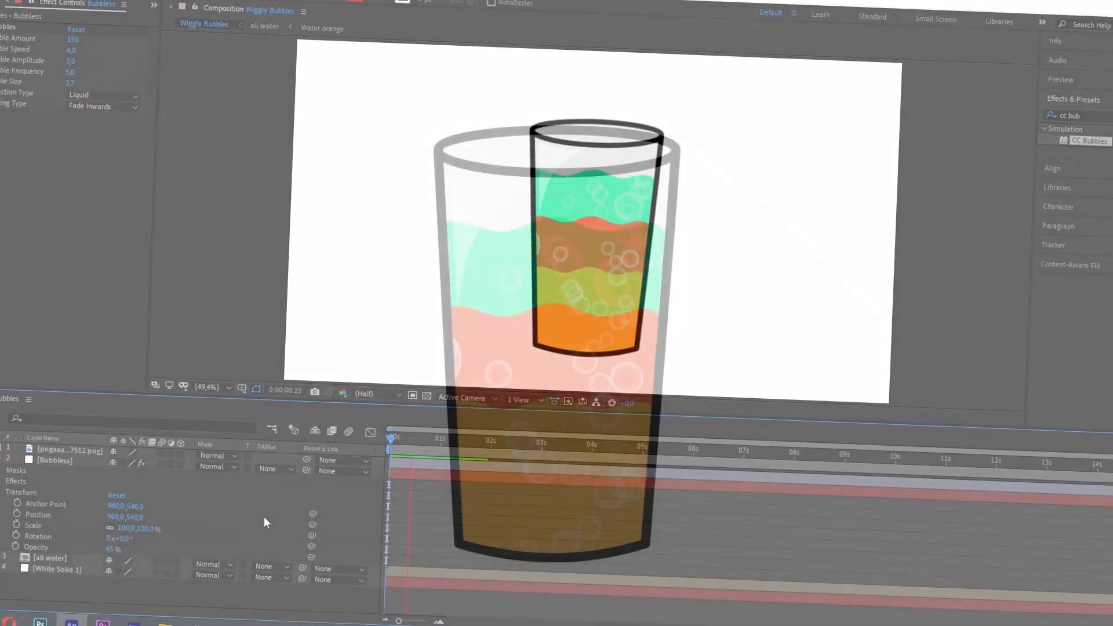